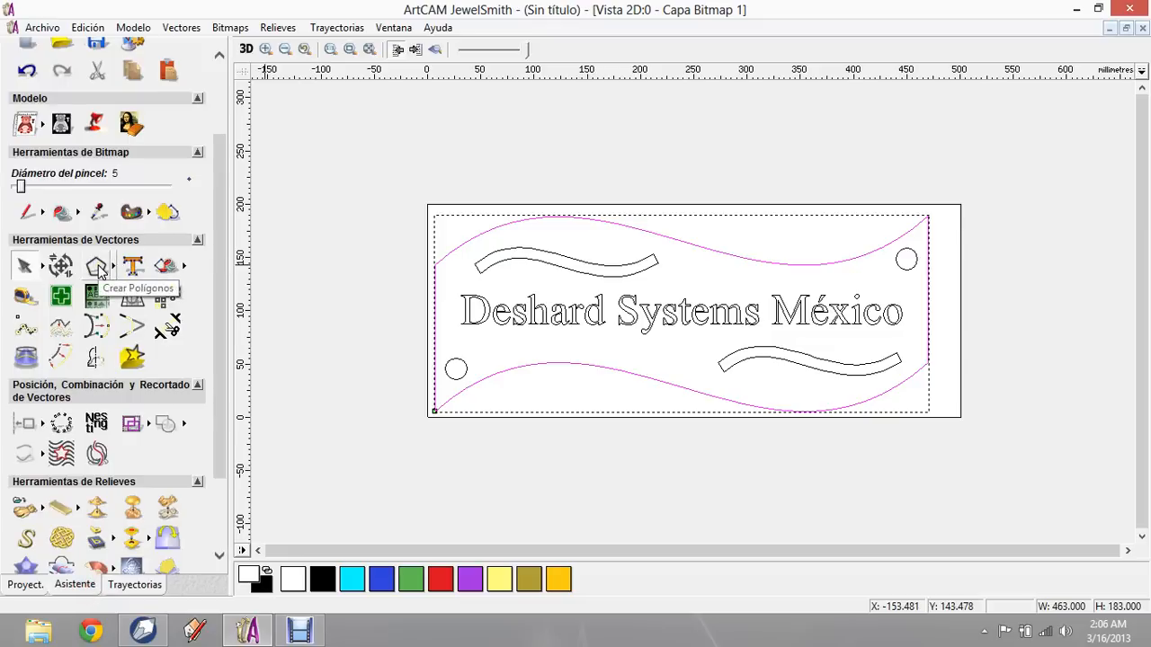
click(349, 338)
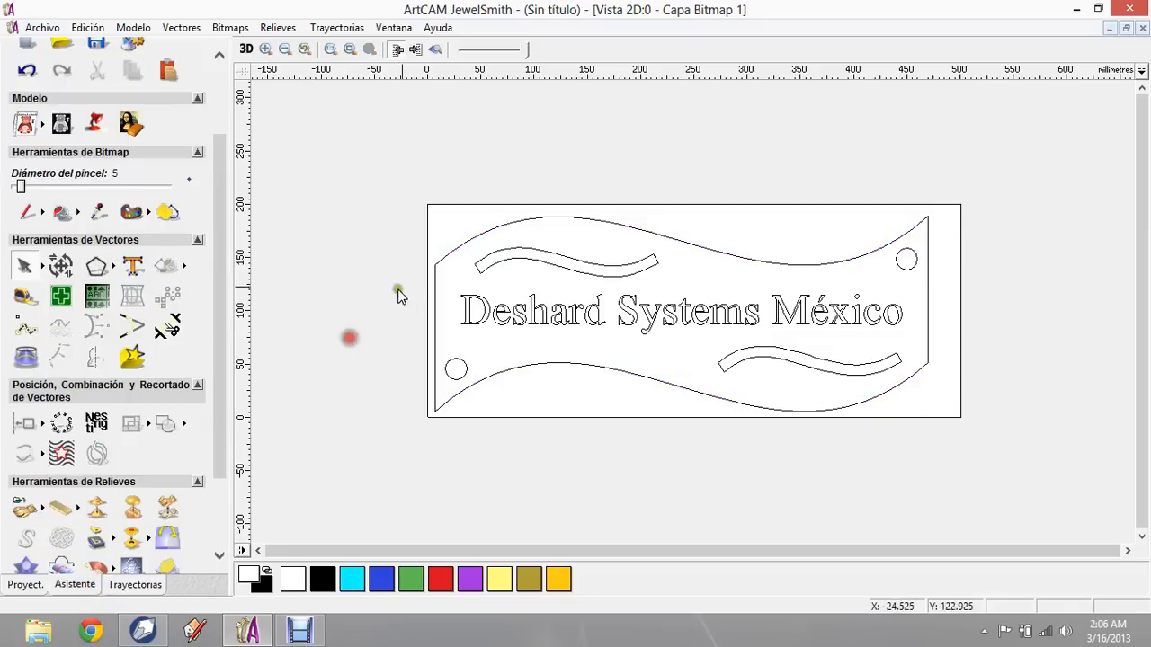
click(460, 245)
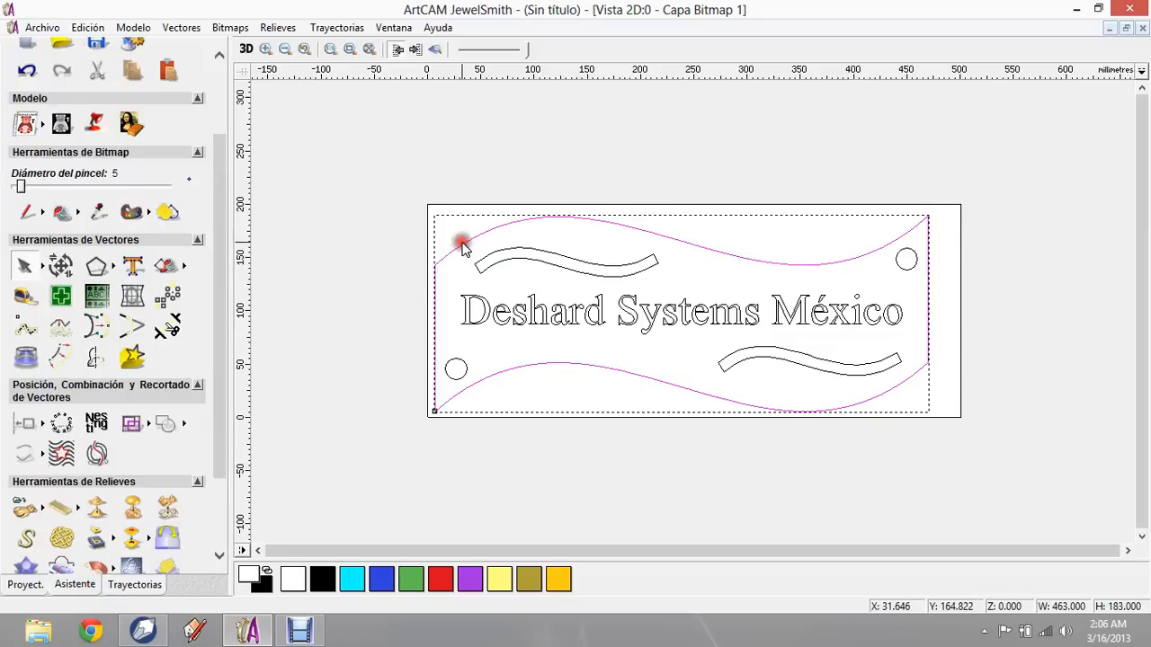
click(638, 264)
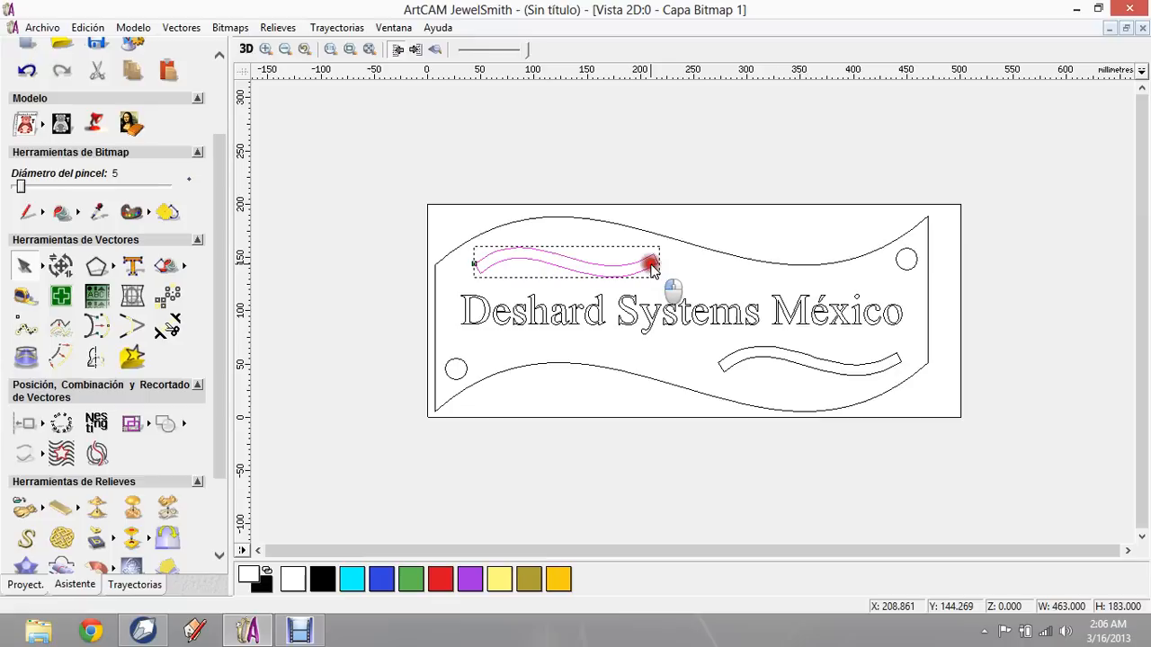
click(775, 355)
click(655, 263)
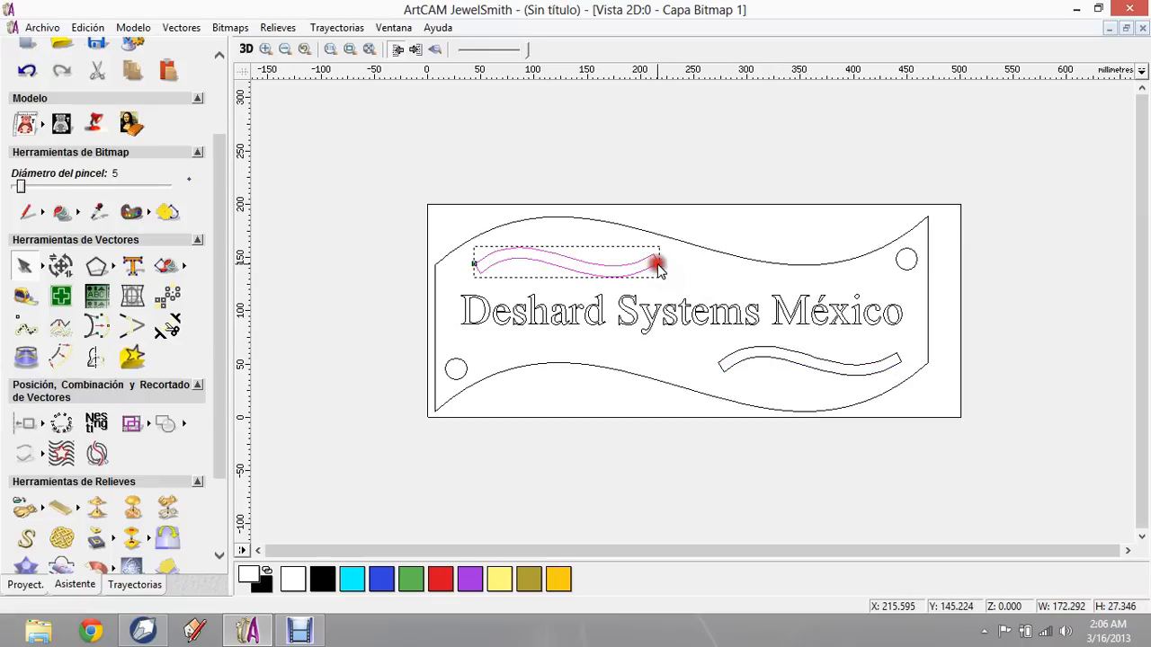
Group the two wavy band vectors above and below the text into one object.
click(763, 350)
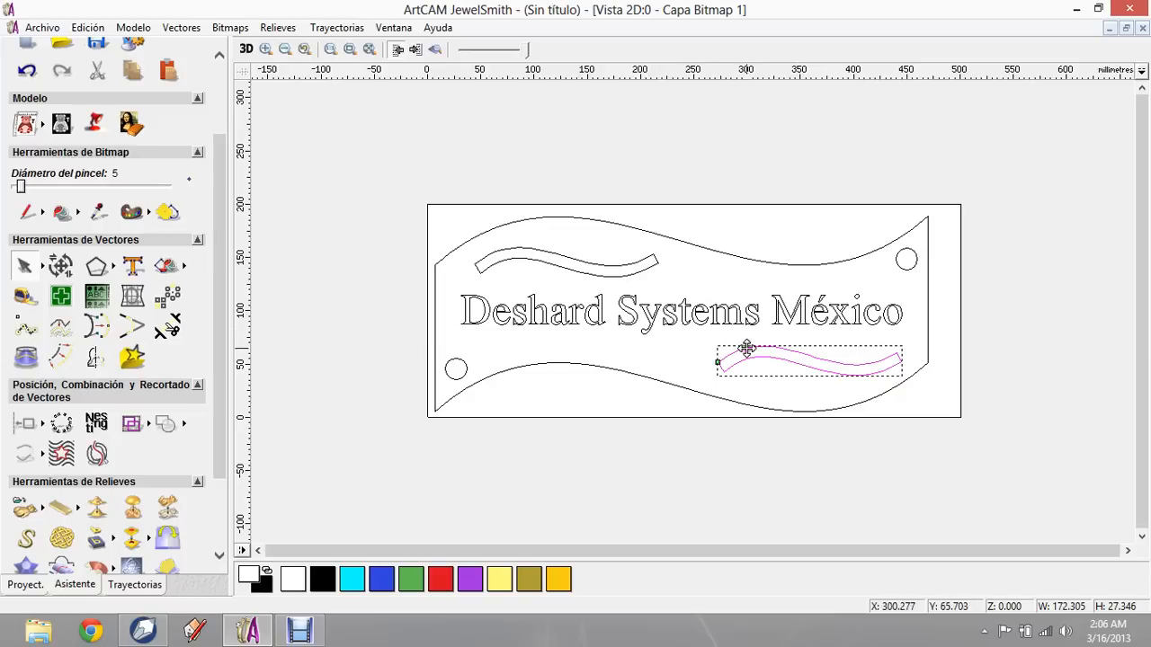
shift+click(657, 267)
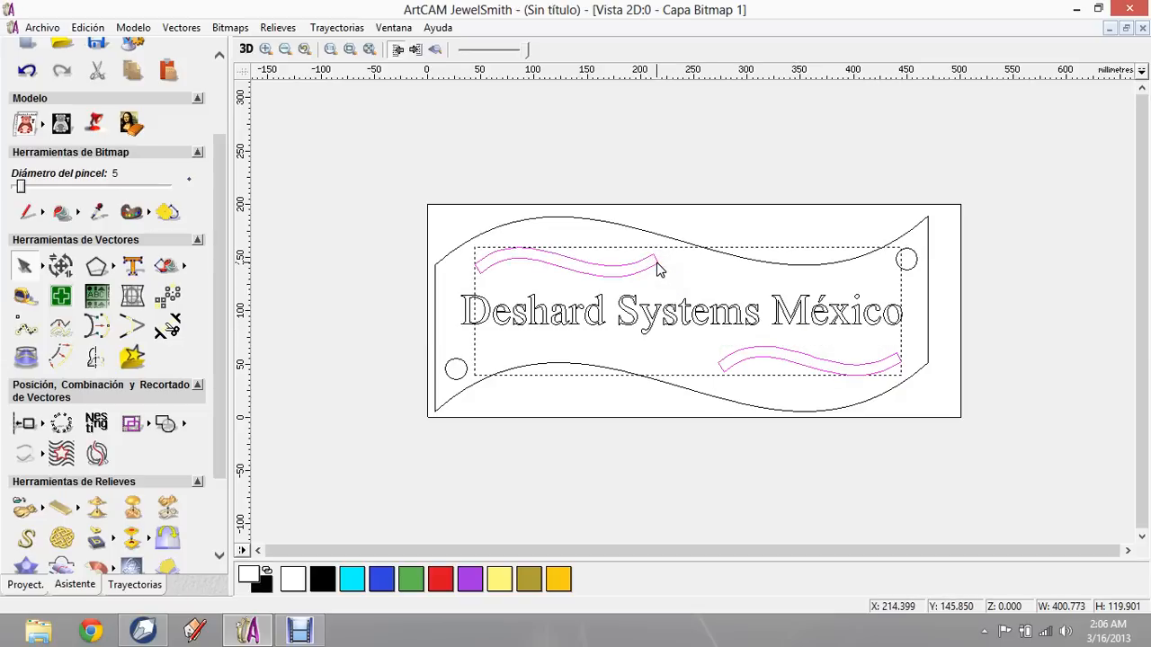
right_click(657, 267)
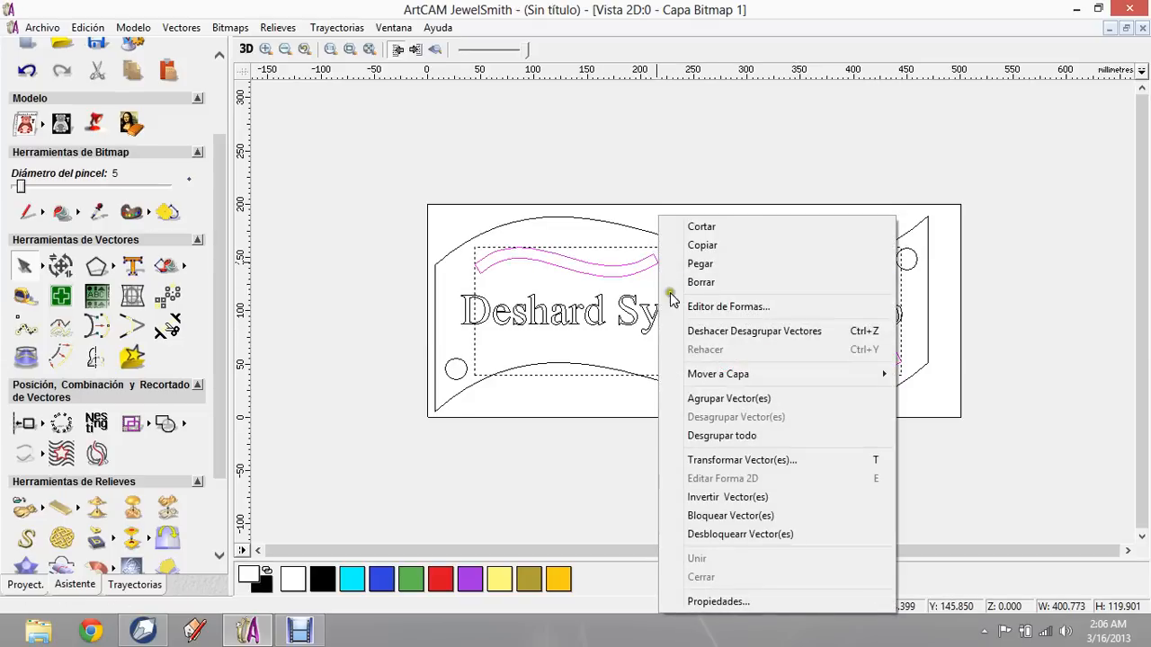
click(714, 400)
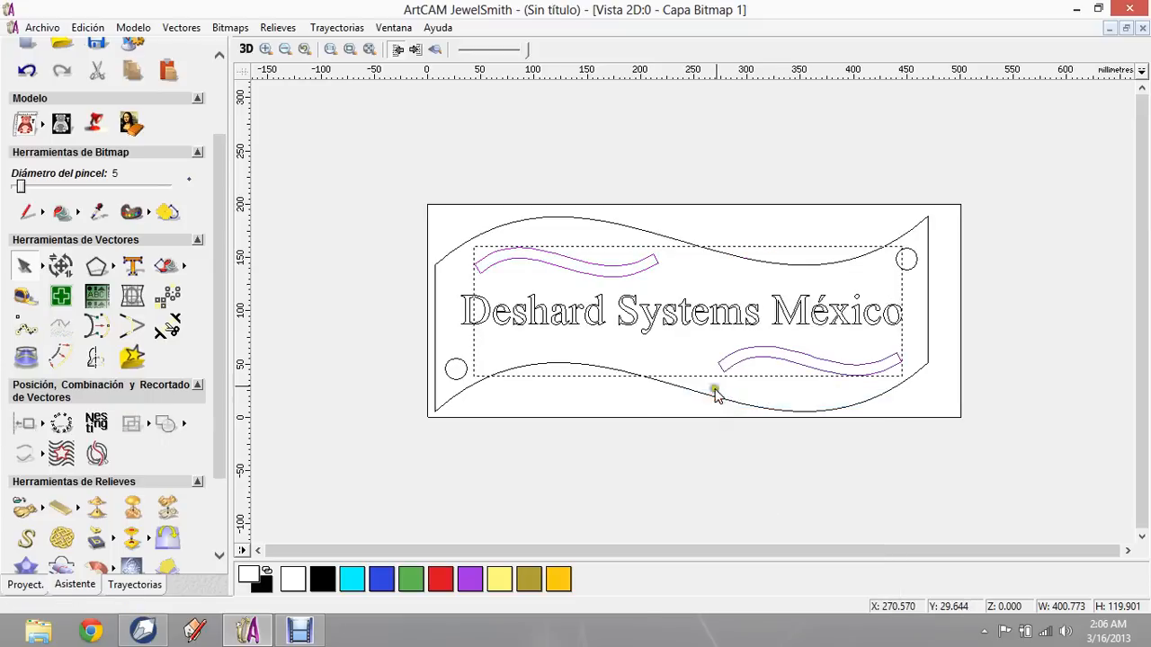
Group the two small circles at opposite corners of the sign.
click(454, 358)
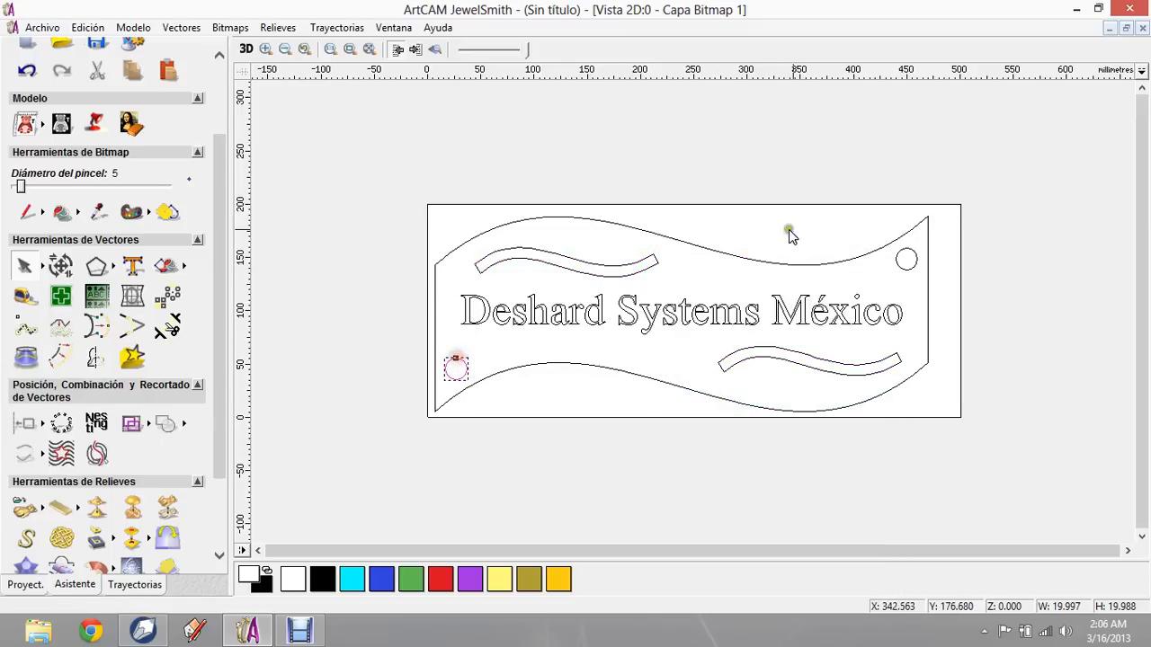
shift+click(908, 258)
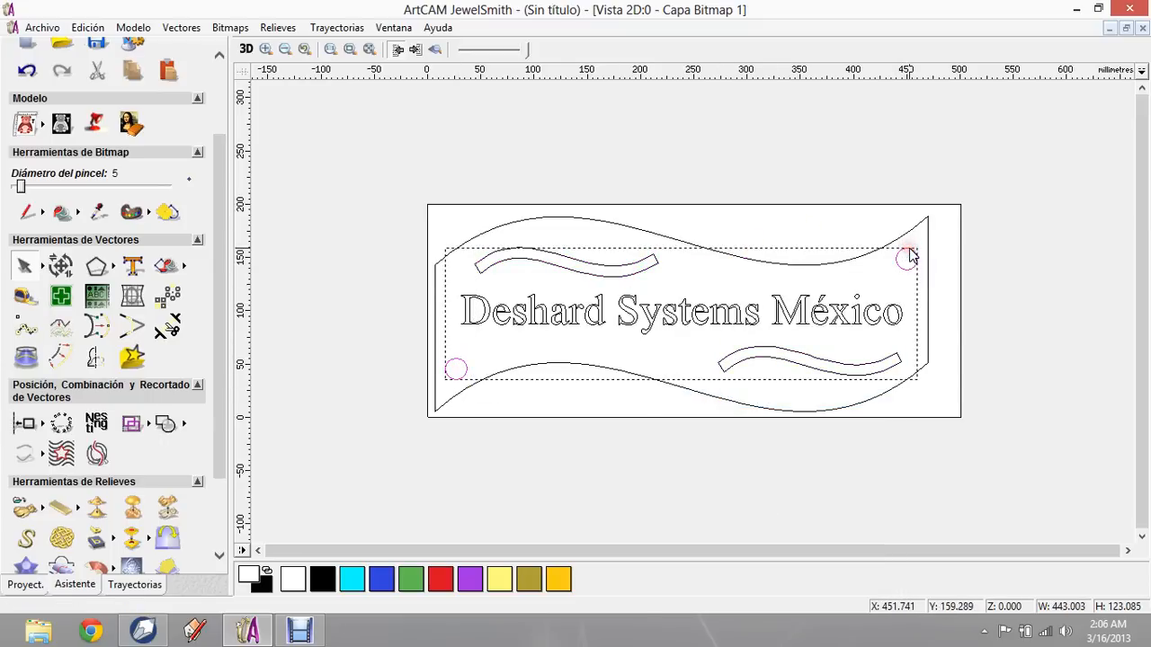
right_click(906, 257)
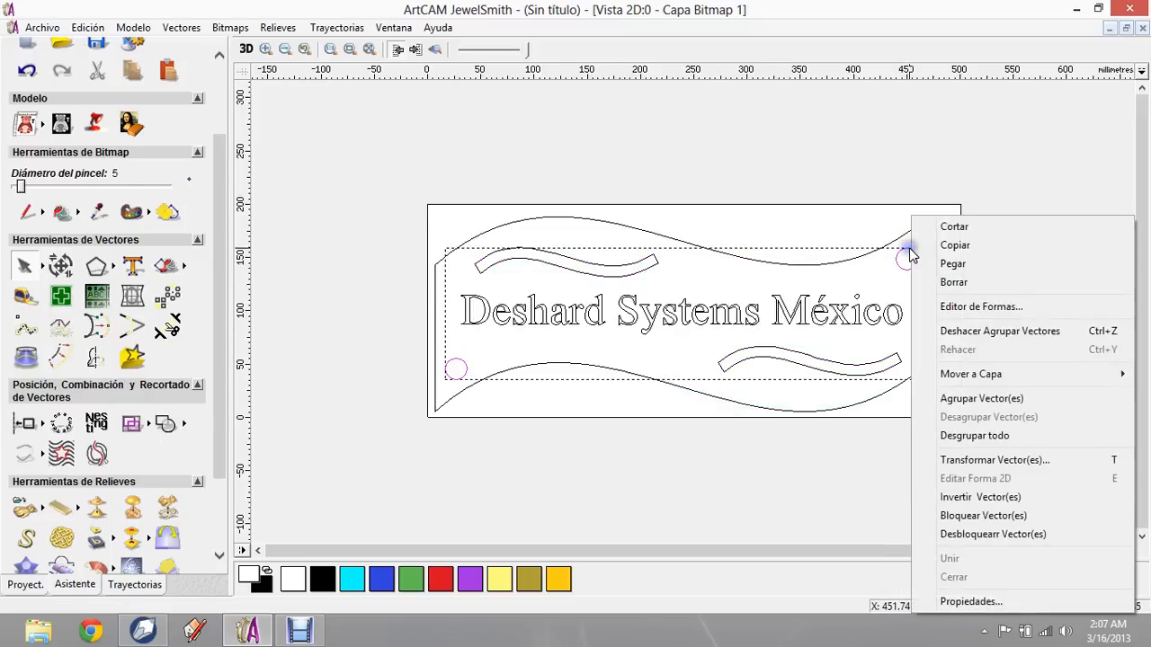
click(967, 398)
Group all the letter vectors of the text "Deshard Systems México".
drag(370, 271, 946, 357)
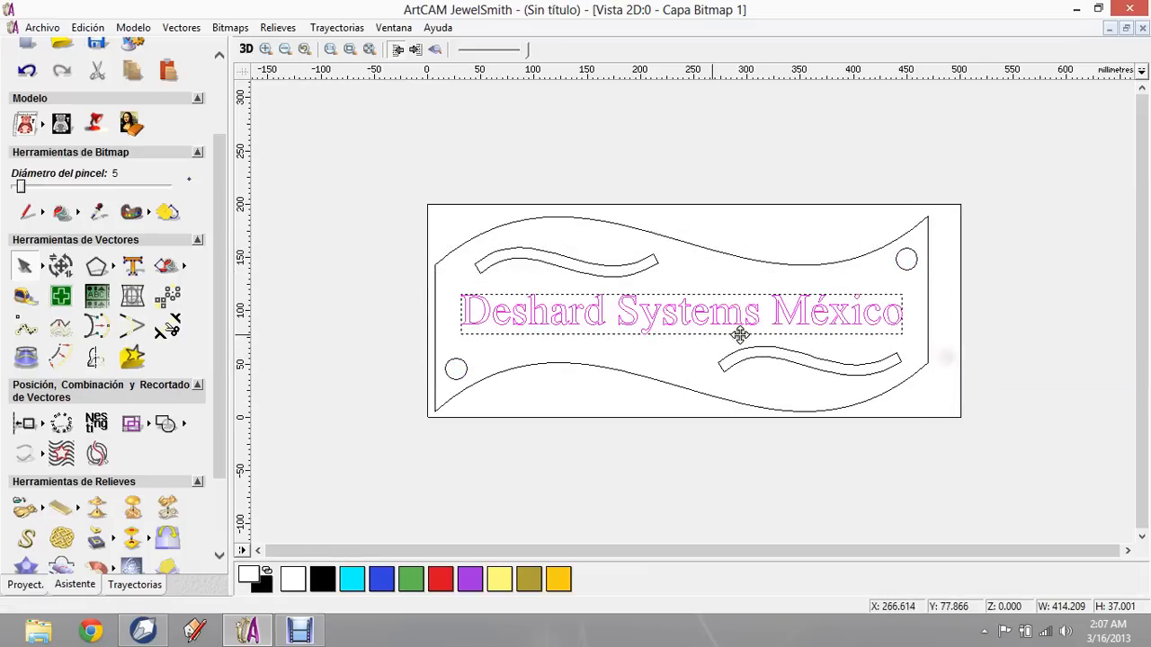
click(456, 366)
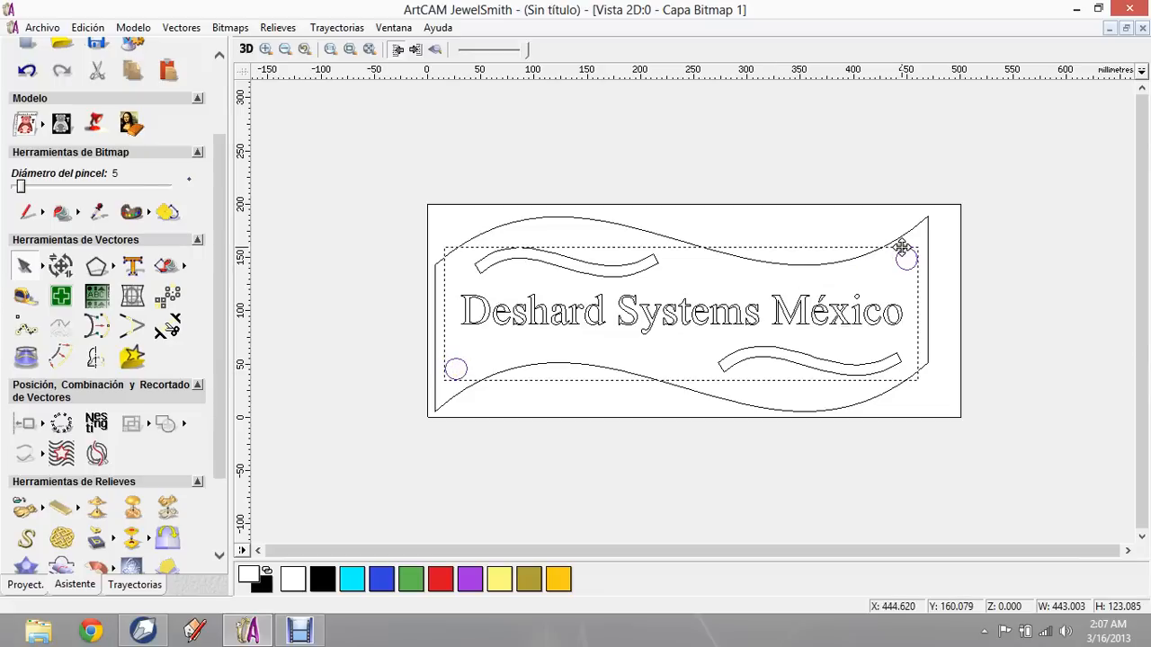
click(653, 263)
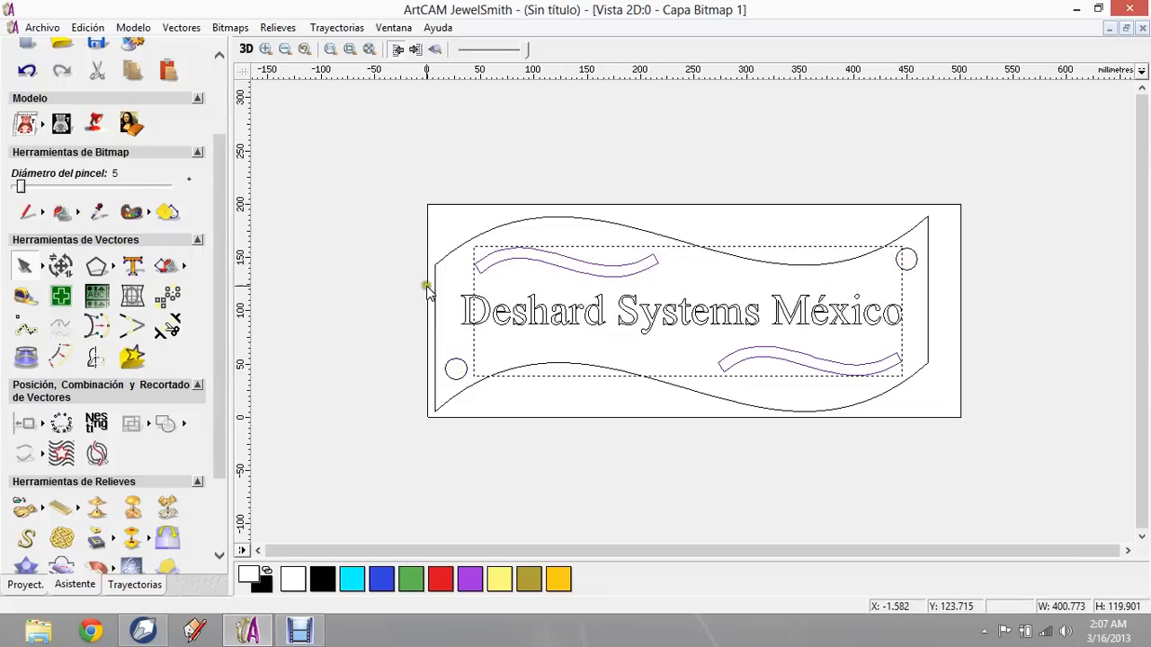
drag(384, 278, 989, 344)
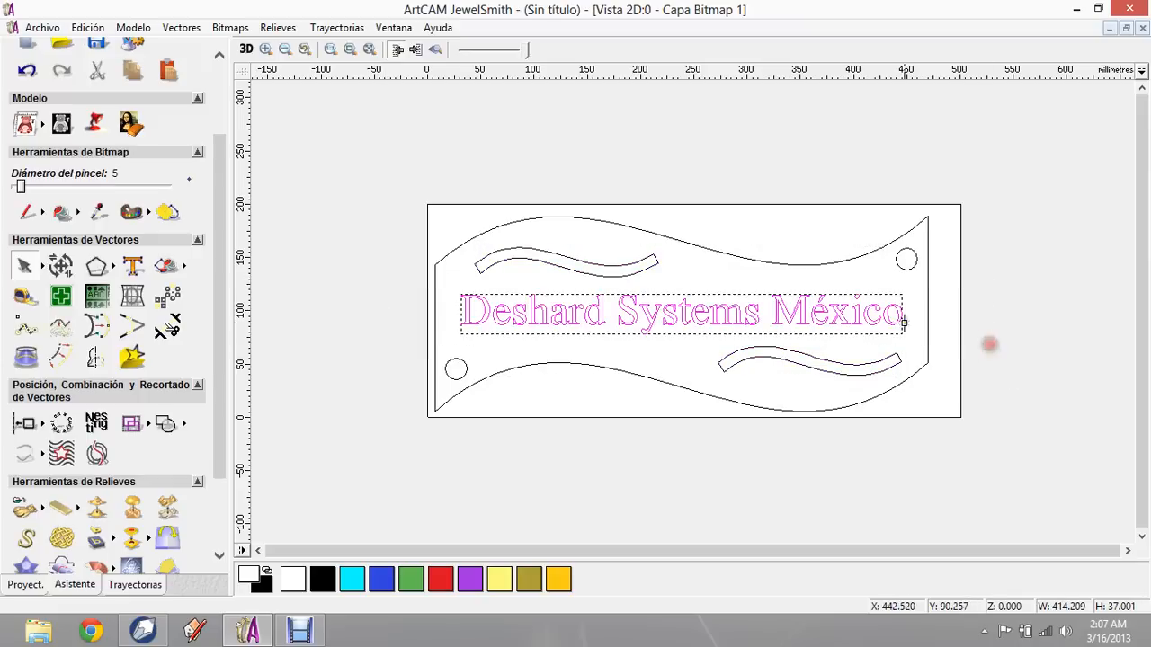
right_click(527, 299)
click(602, 398)
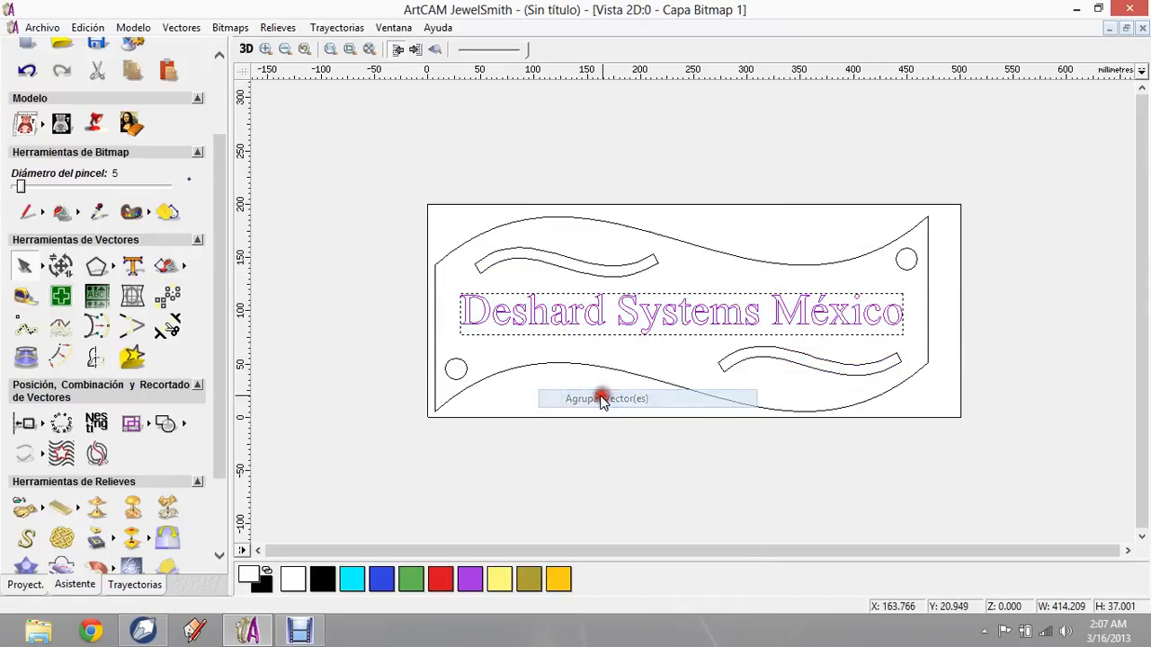
Start a 2D profiling toolpath for the grouped wavy bands and set the profile side to Interior.
click(489, 233)
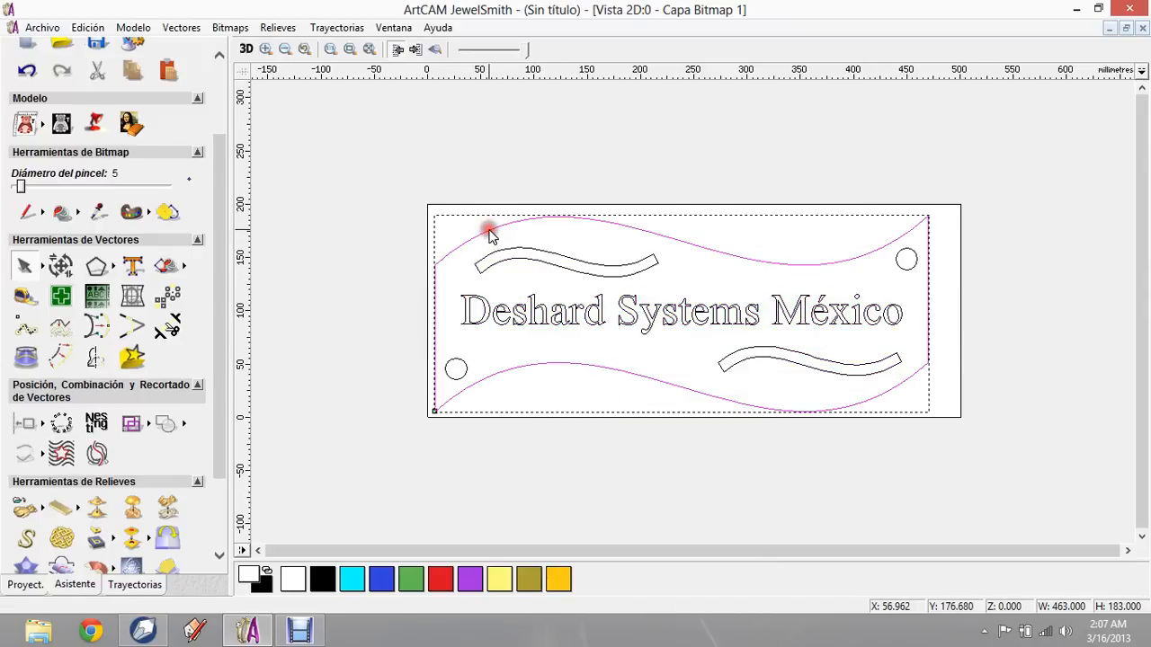
click(376, 247)
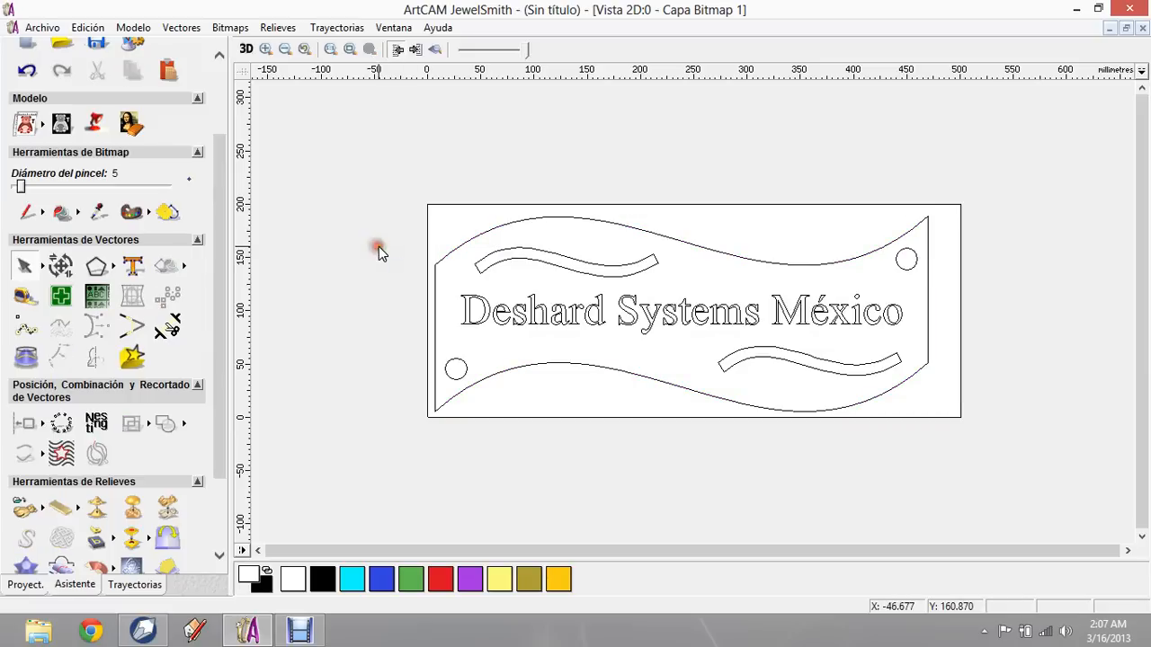
click(505, 257)
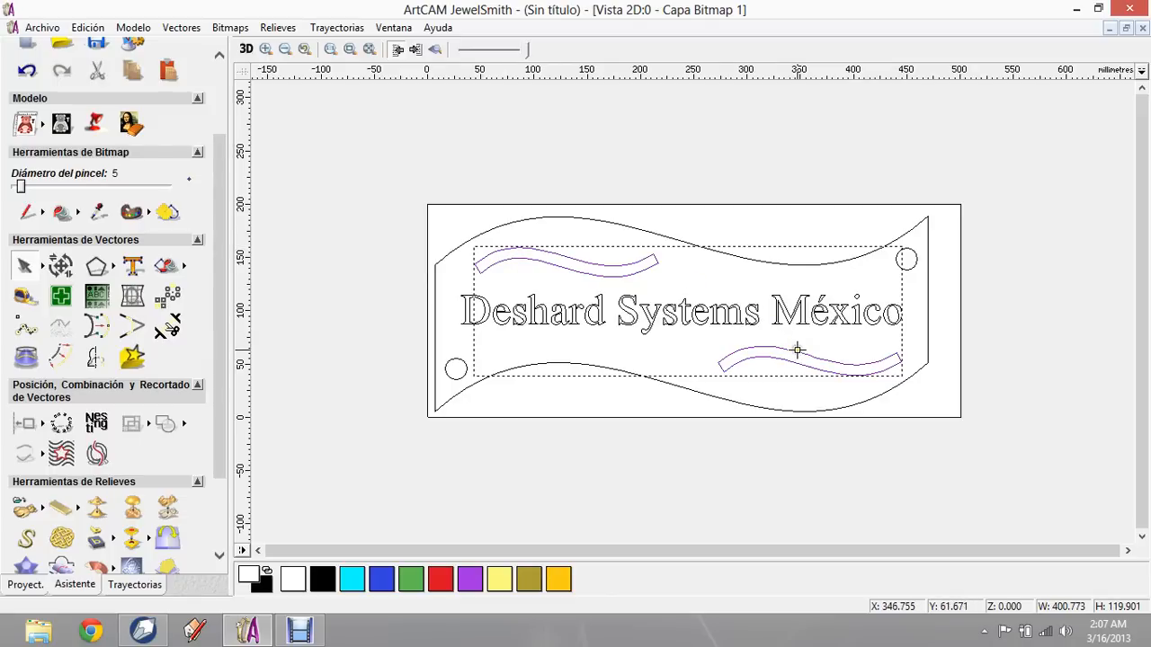
click(132, 585)
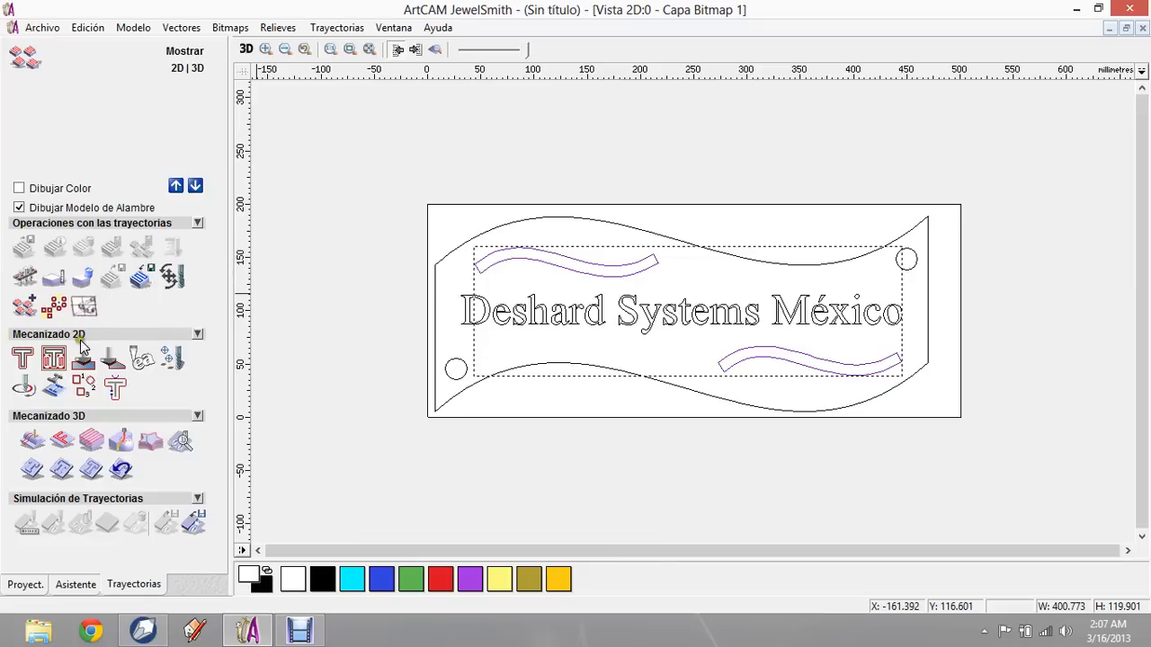
click(23, 359)
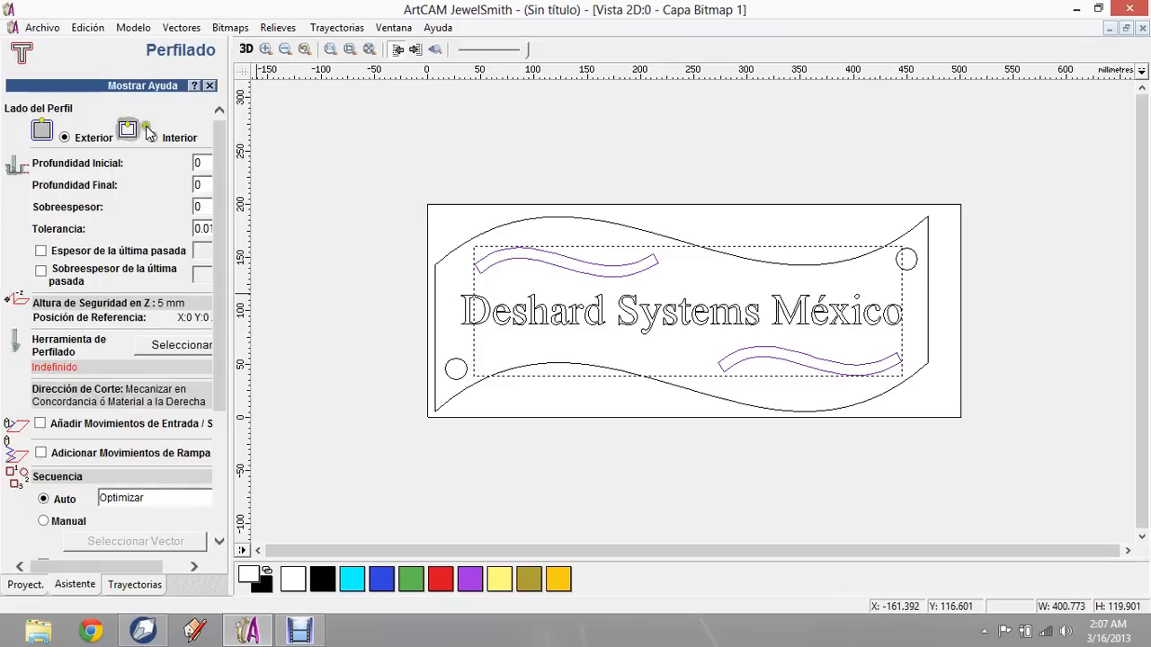
click(218, 136)
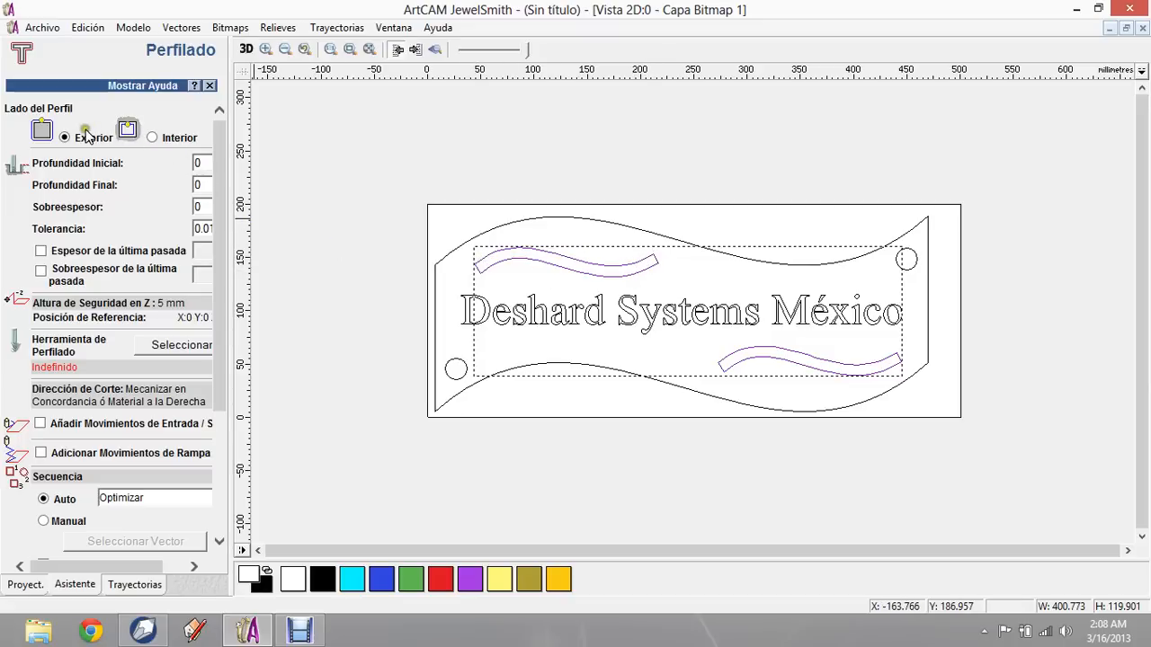
click(153, 138)
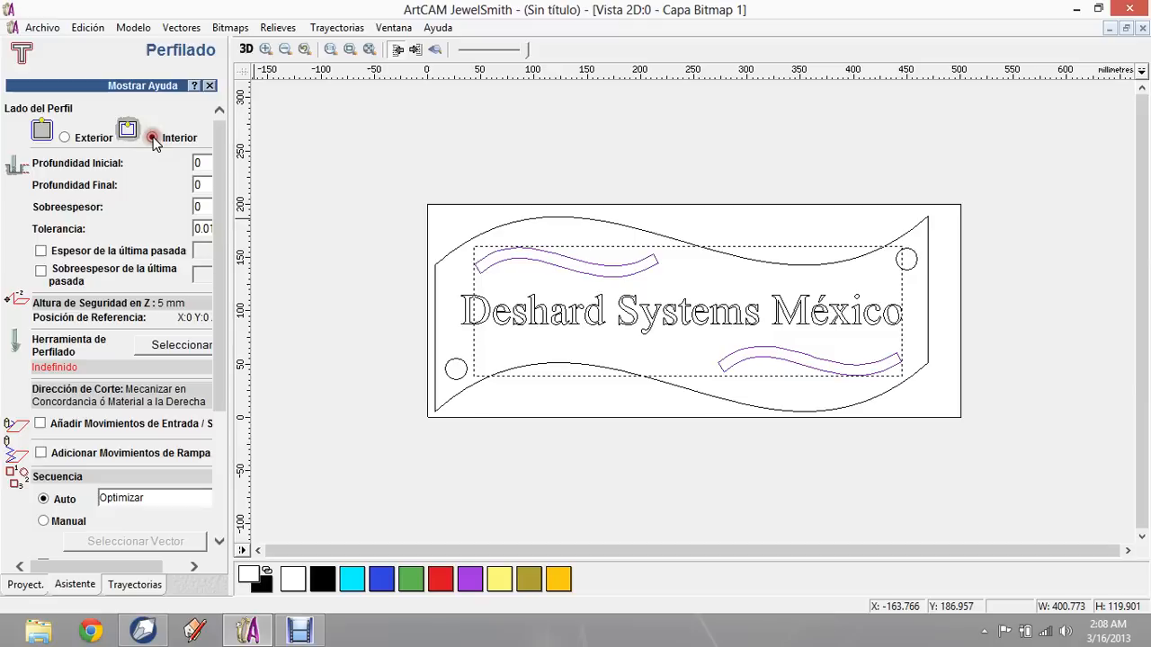
Set the profile's final depth (Profundidad Final) to 9 mm.
double_click(200, 185)
mouse_move(215, 182)
mouse_down()
mouse_move(220, 205)
mouse_move(221, 185)
mouse_up()
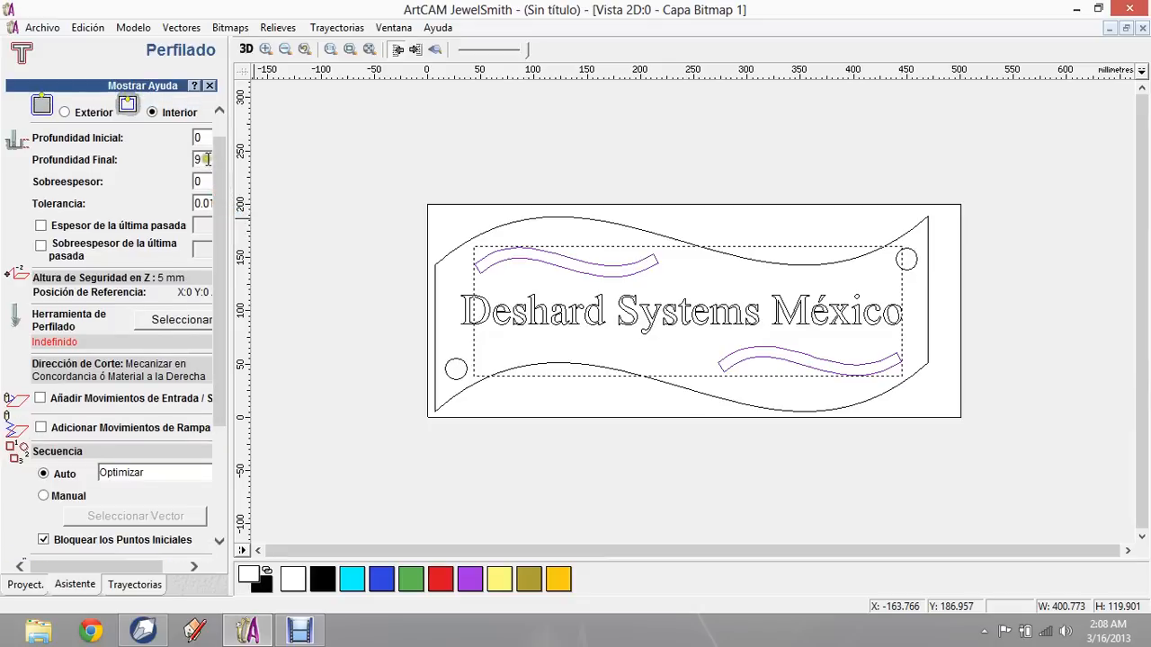
click(206, 159)
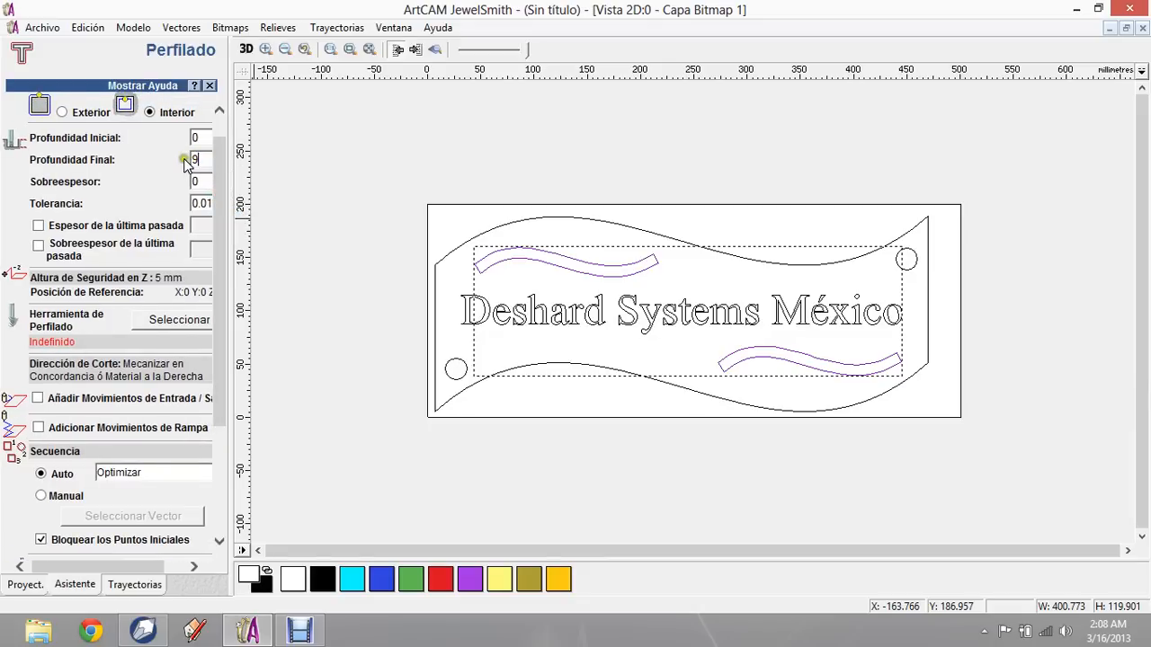
drag(207, 159, 183, 161)
Widen the profiling settings area, open the tool database for the profiling tool and collapse the Inch Tools group.
drag(223, 164, 224, 270)
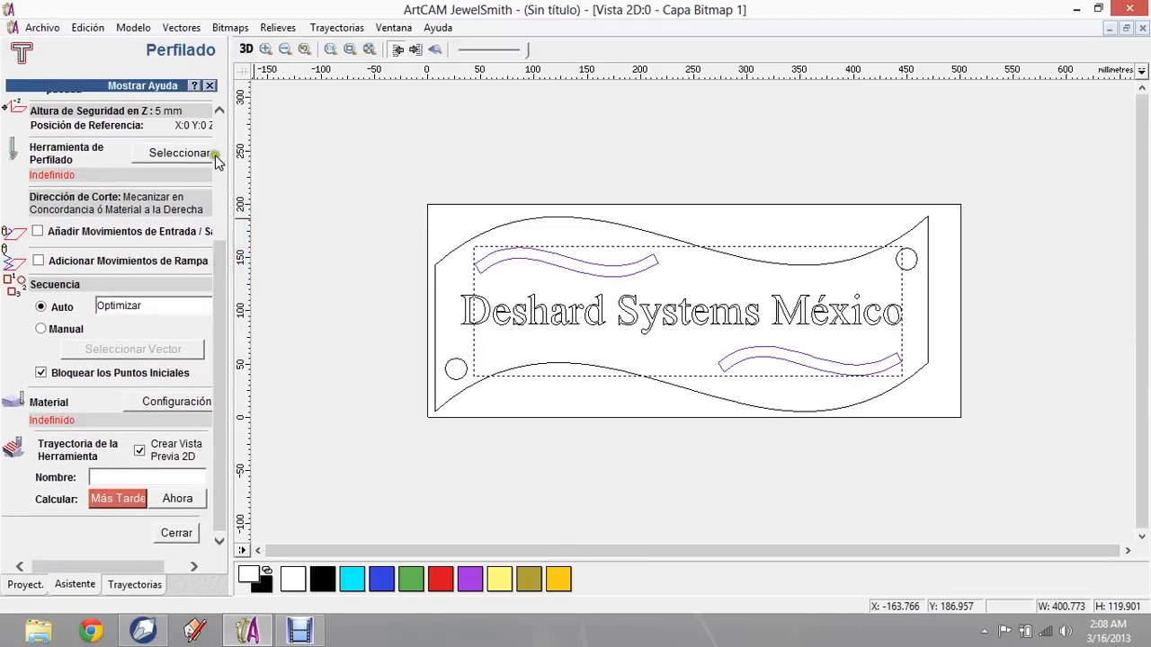
drag(230, 157, 252, 154)
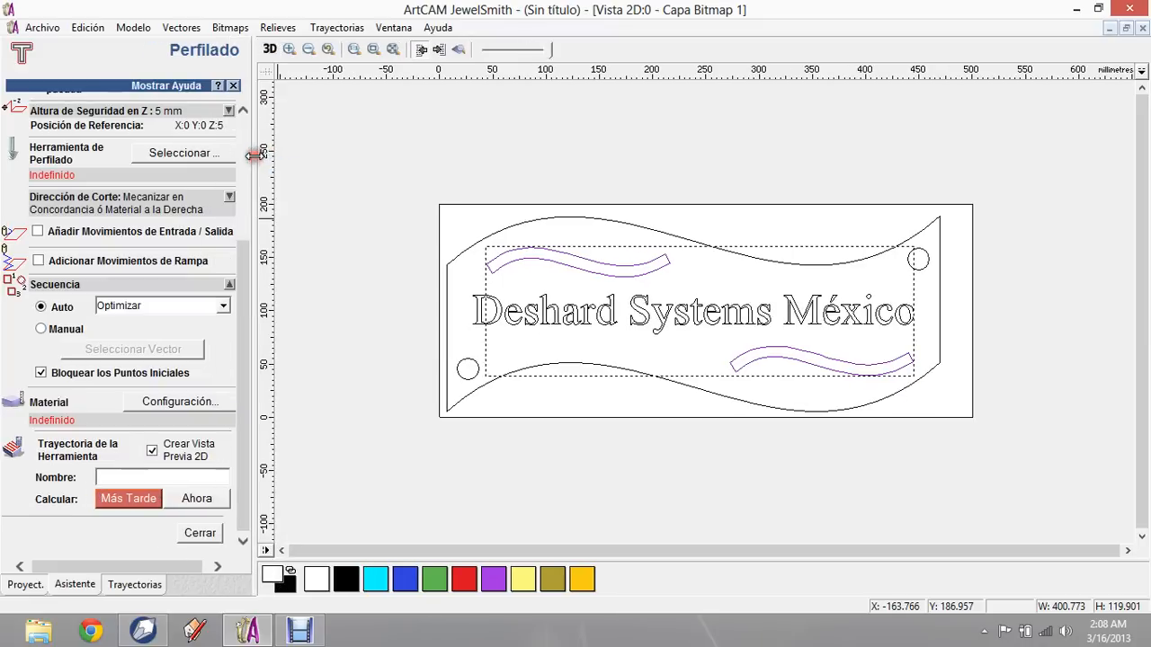
click(174, 155)
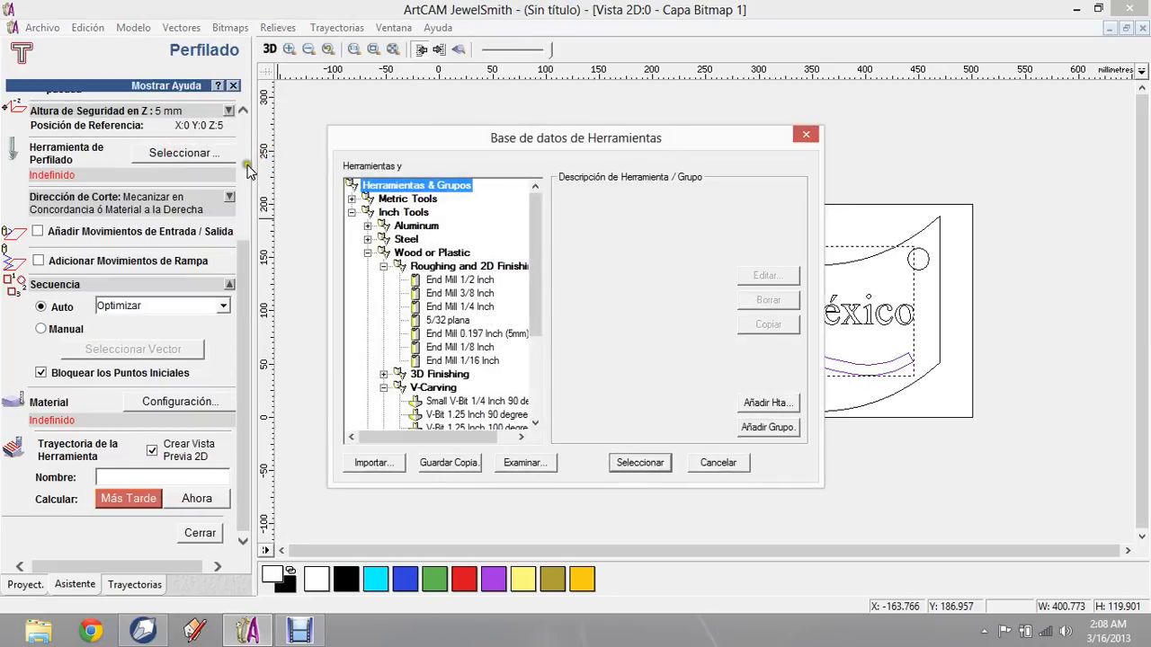
click(365, 254)
click(352, 213)
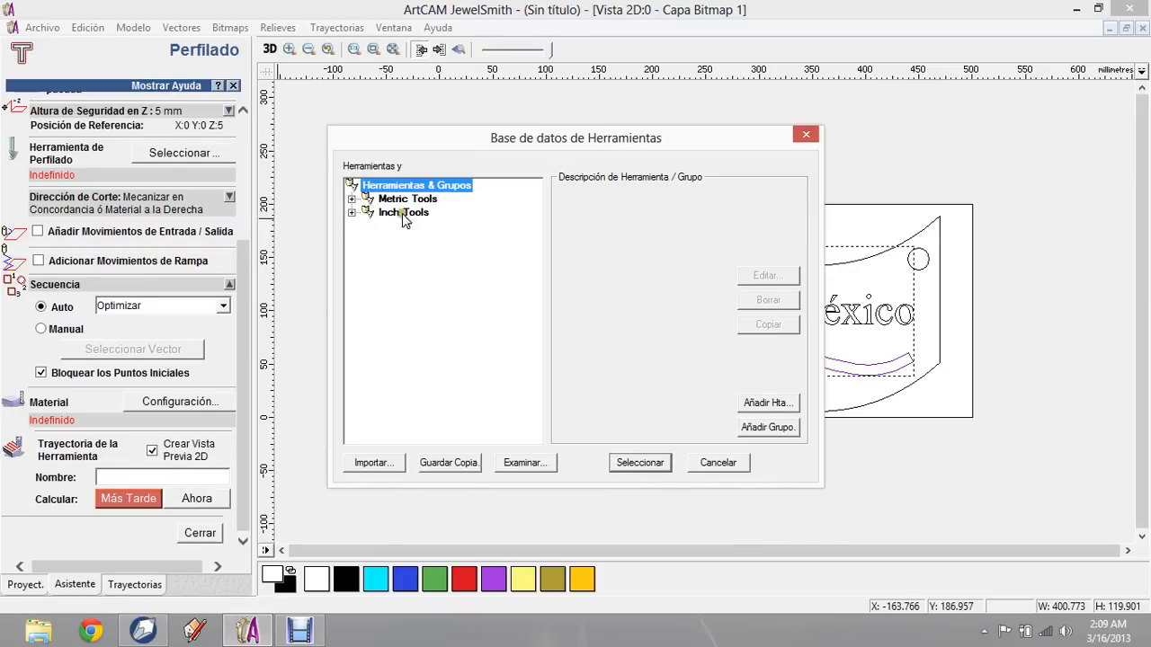
Find the End Mill 1/4 Inch in the Roughing and 2D Finishing group of the inch tools for Wood or Plastic.
click(351, 213)
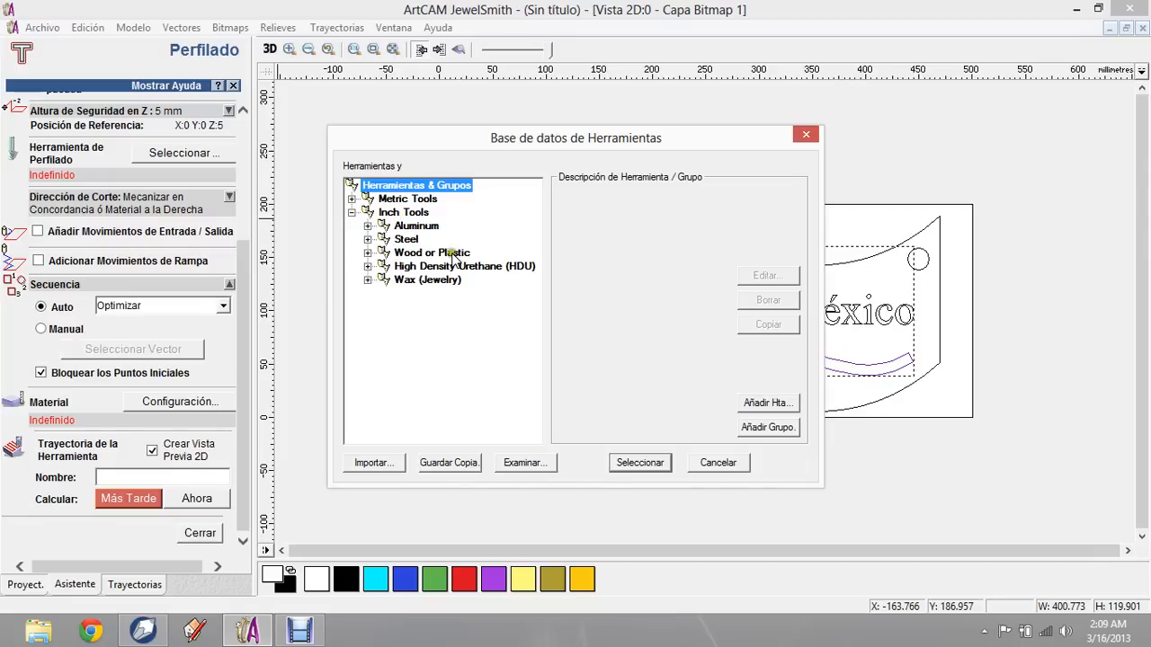
click(366, 253)
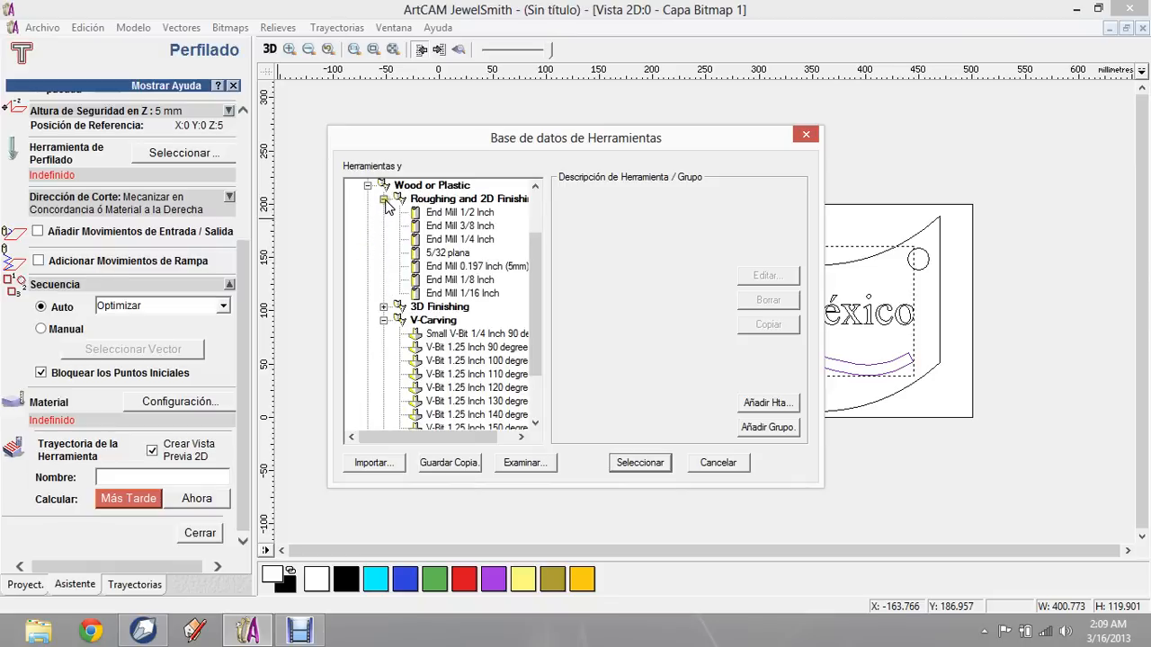
click(384, 199)
click(384, 254)
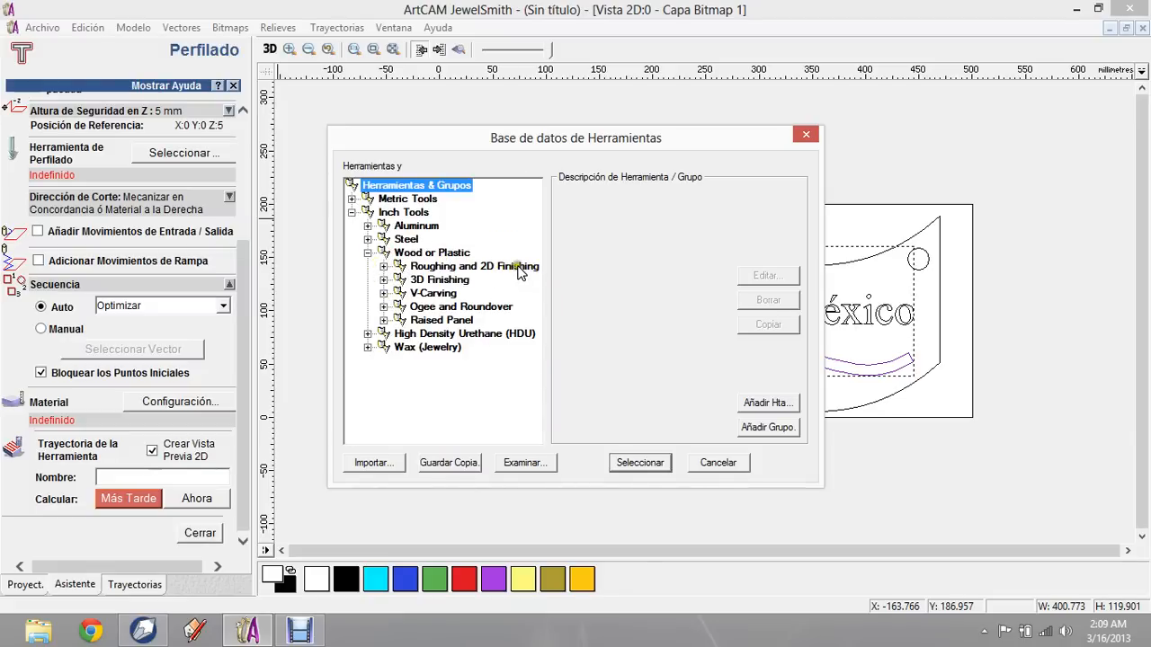
click(384, 267)
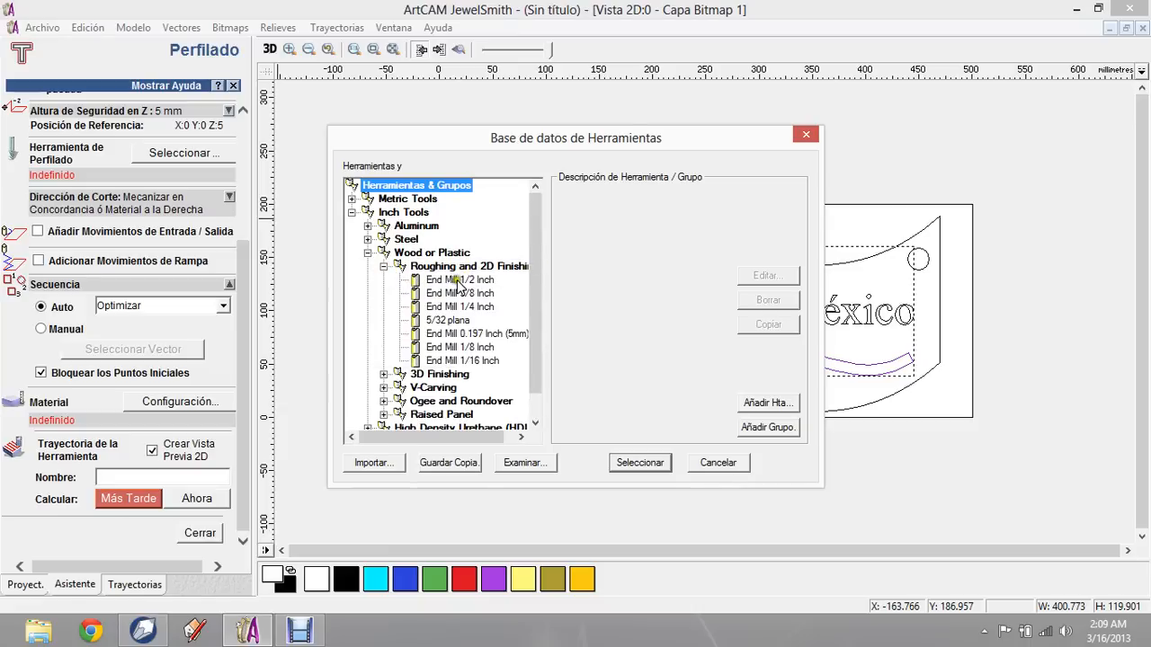
click(460, 307)
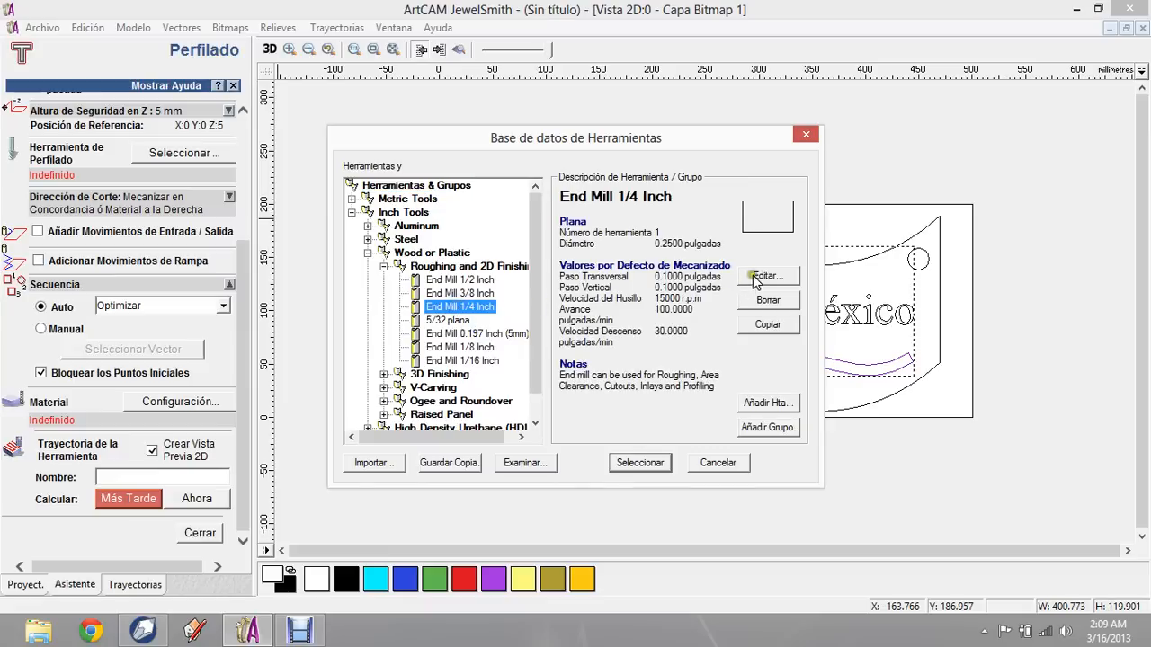
Edit the End Mill 1/4 Inch, setting its units to mm and its feed rate units to mm/min.
click(760, 276)
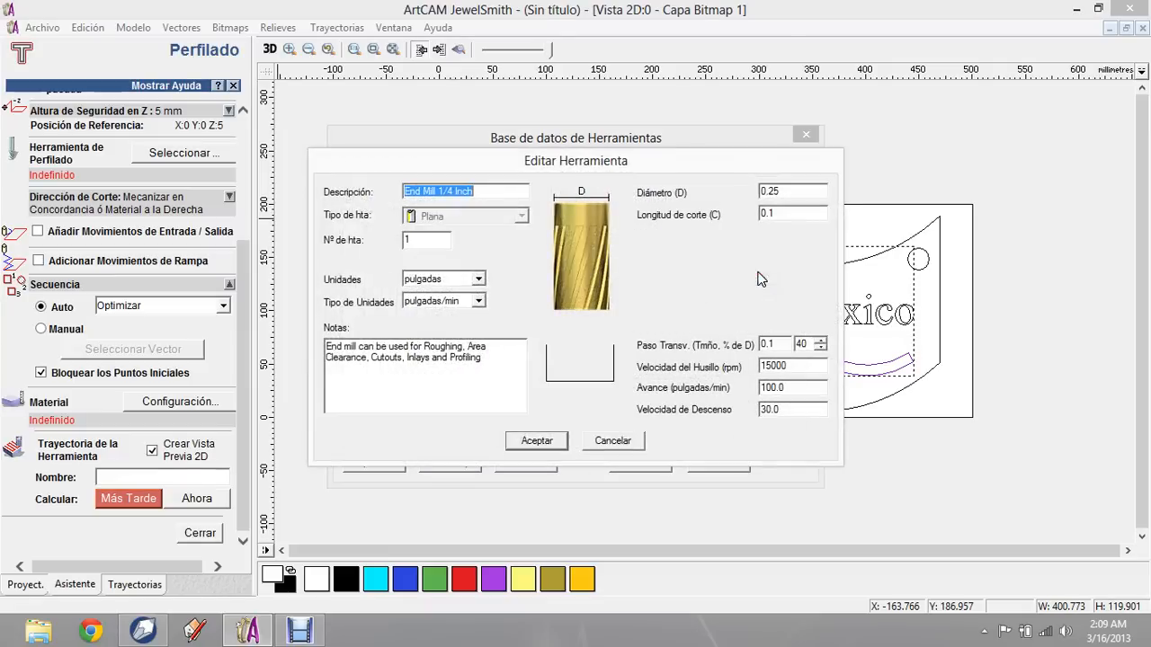
click(505, 189)
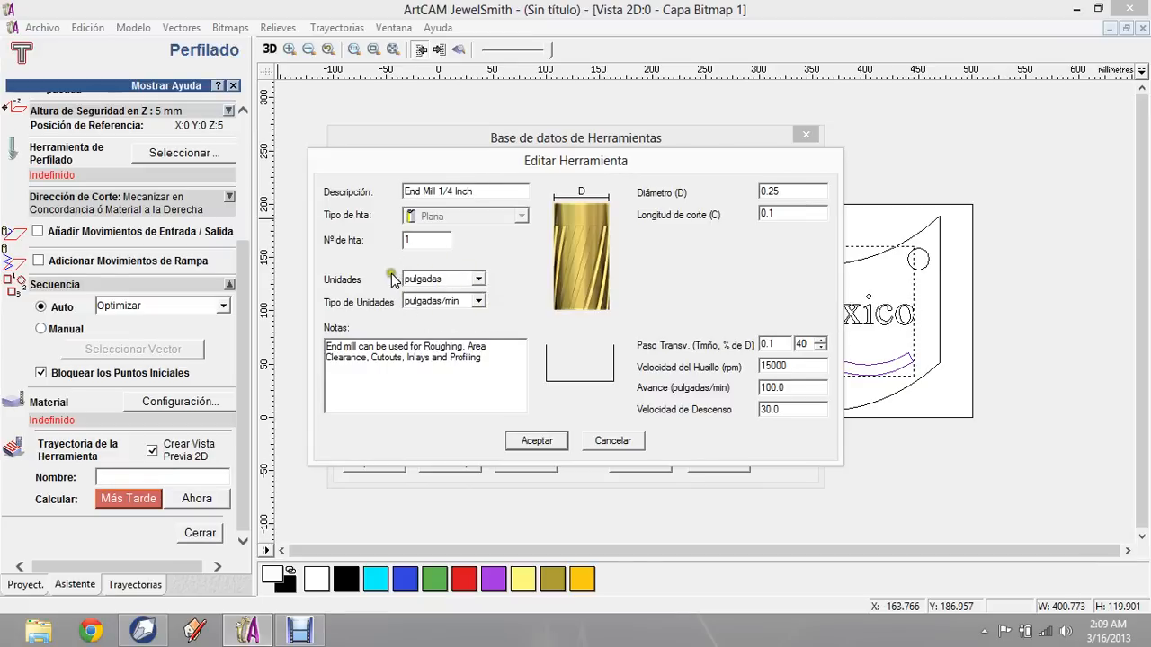
click(479, 279)
click(459, 316)
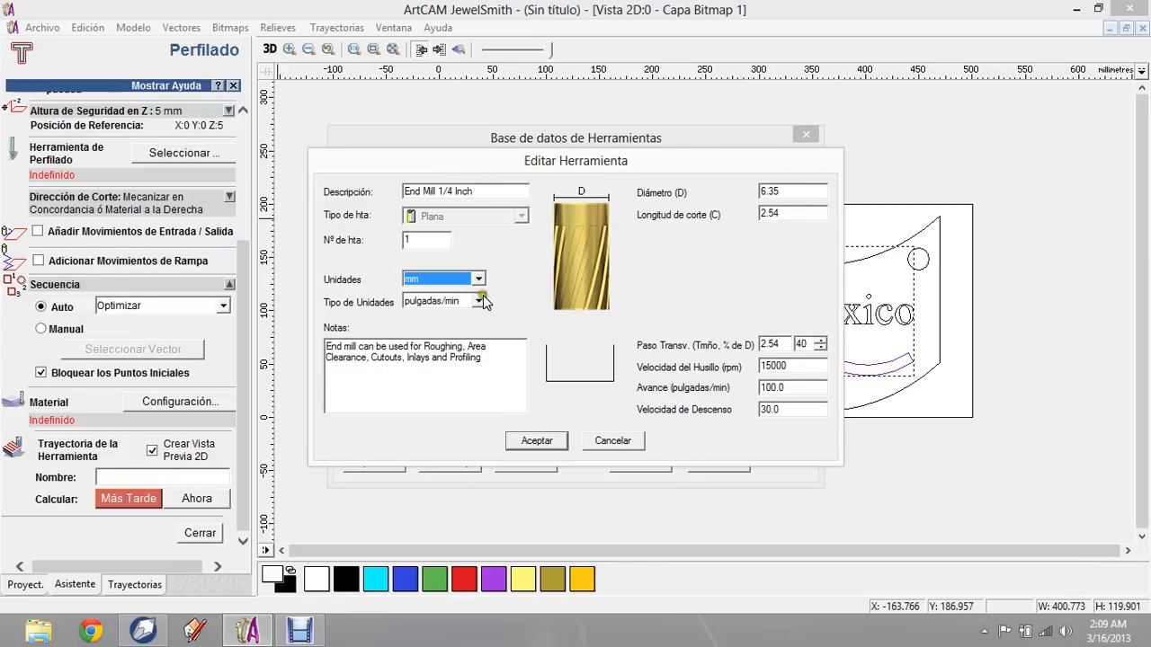
click(479, 301)
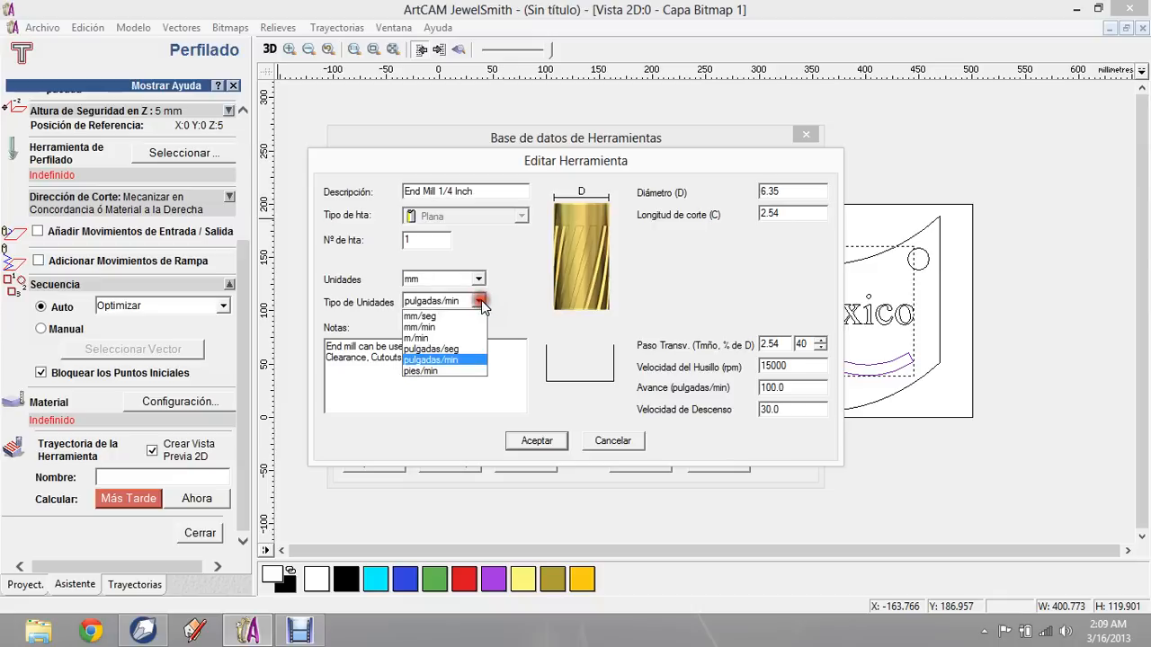
click(445, 327)
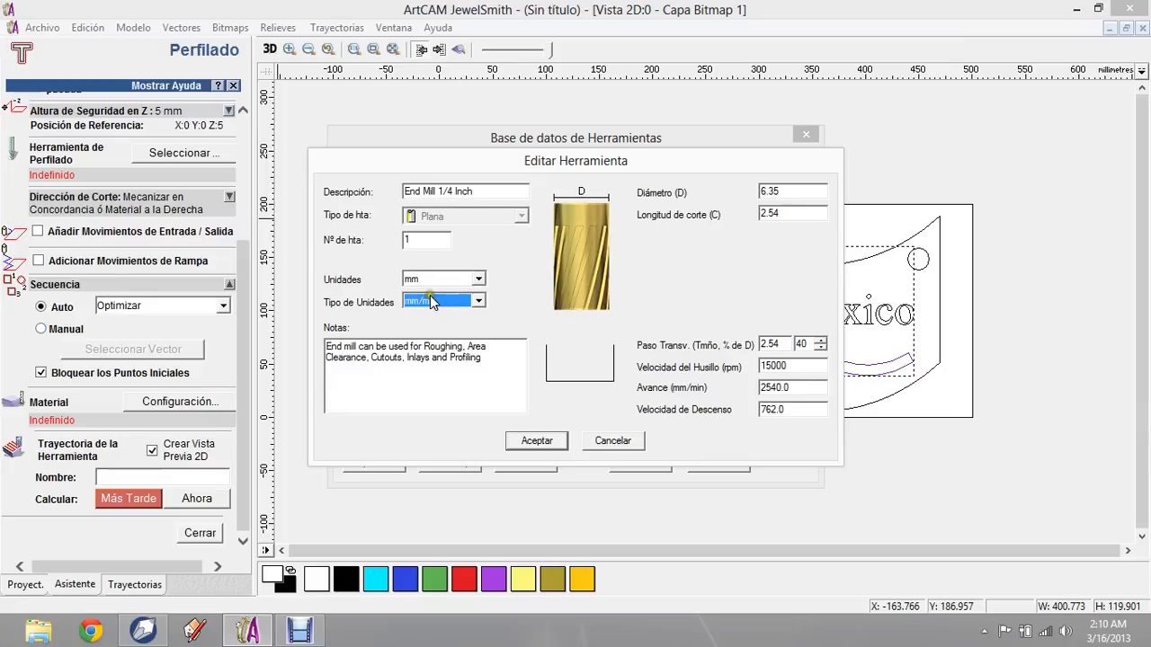
Set the end mill's cutting length (Longitud de corte) to 10 mm.
double_click(786, 214)
click(800, 191)
click(788, 213)
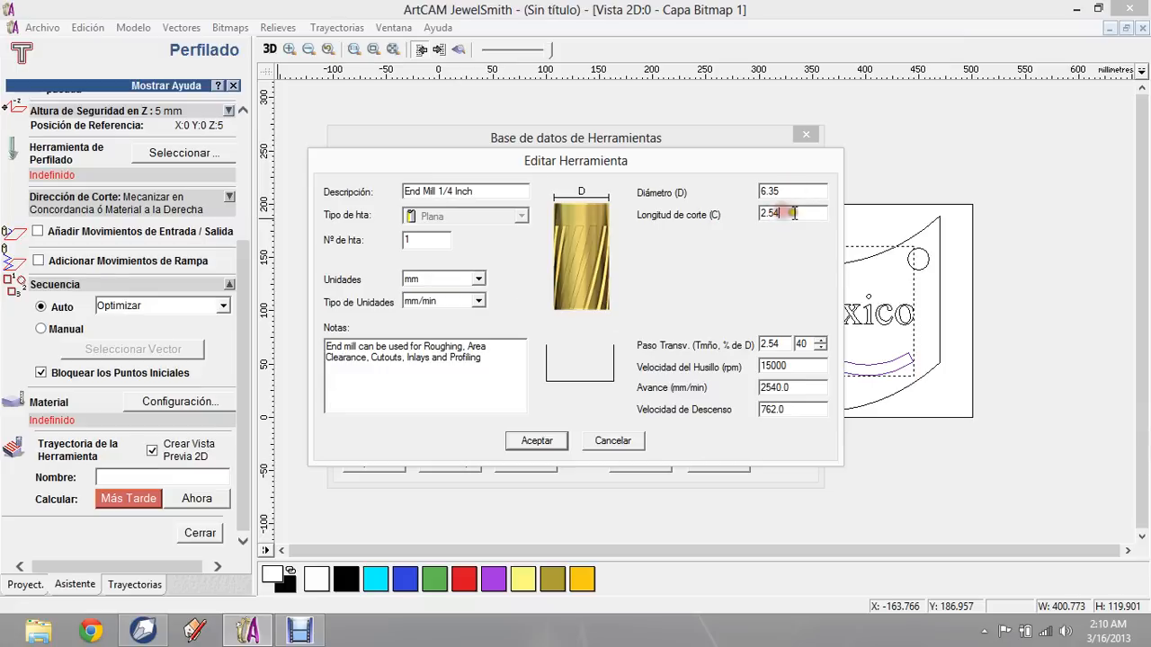
double_click(790, 213)
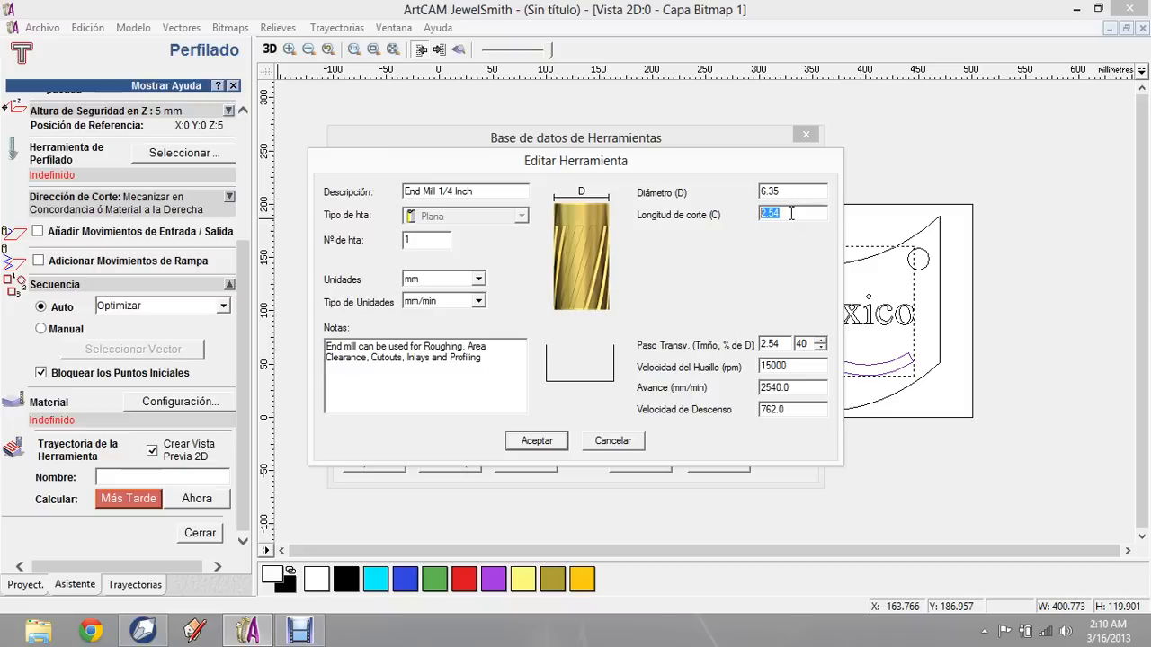
click(790, 191)
double_click(789, 190)
click(790, 190)
click(790, 214)
drag(794, 214, 758, 213)
click(782, 214)
click(797, 208)
click(796, 214)
click(781, 214)
click(785, 208)
drag(684, 163, 758, 192)
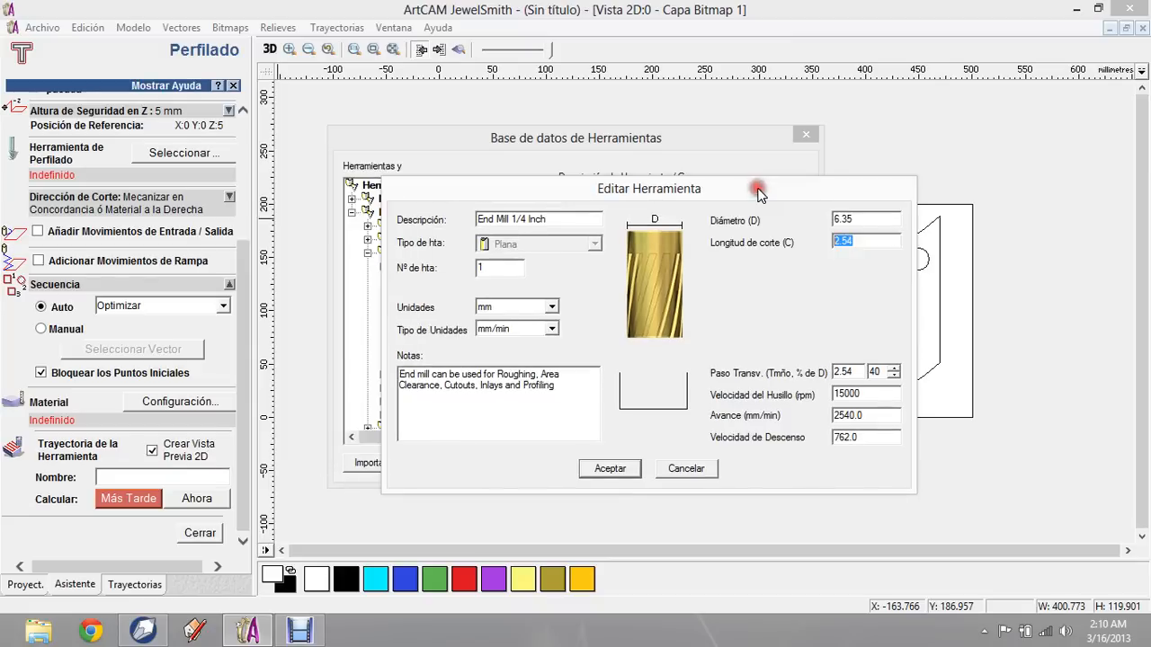
click(859, 239)
text(10)
click(854, 241)
click(854, 241)
Set the end mill's stepover (Paso Transv.) to 70% of its diameter.
click(855, 372)
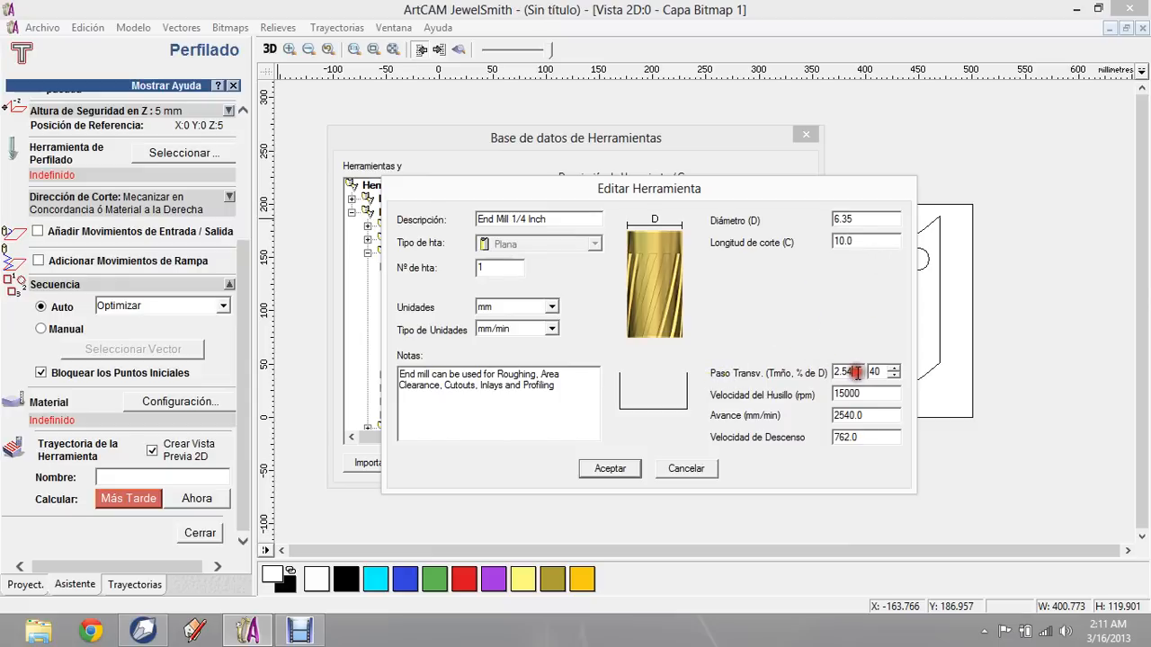
click(857, 372)
double_click(855, 372)
click(852, 372)
double_click(870, 371)
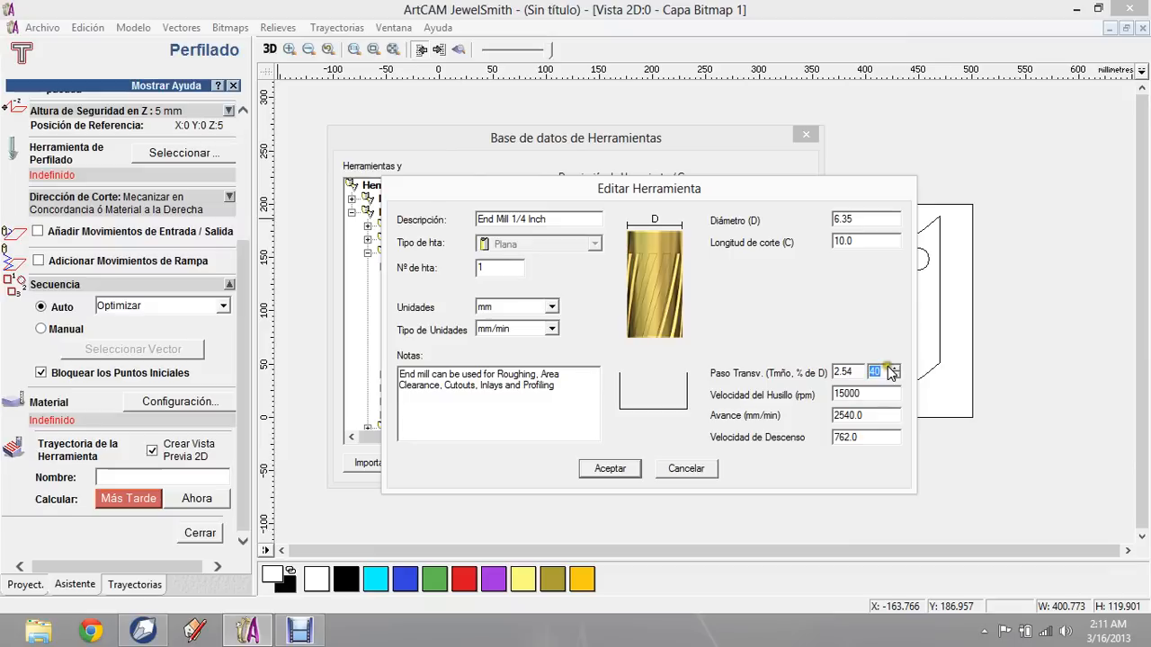
click(894, 371)
click(893, 369)
double_click(874, 371)
click(883, 370)
drag(883, 370, 871, 371)
text(70)
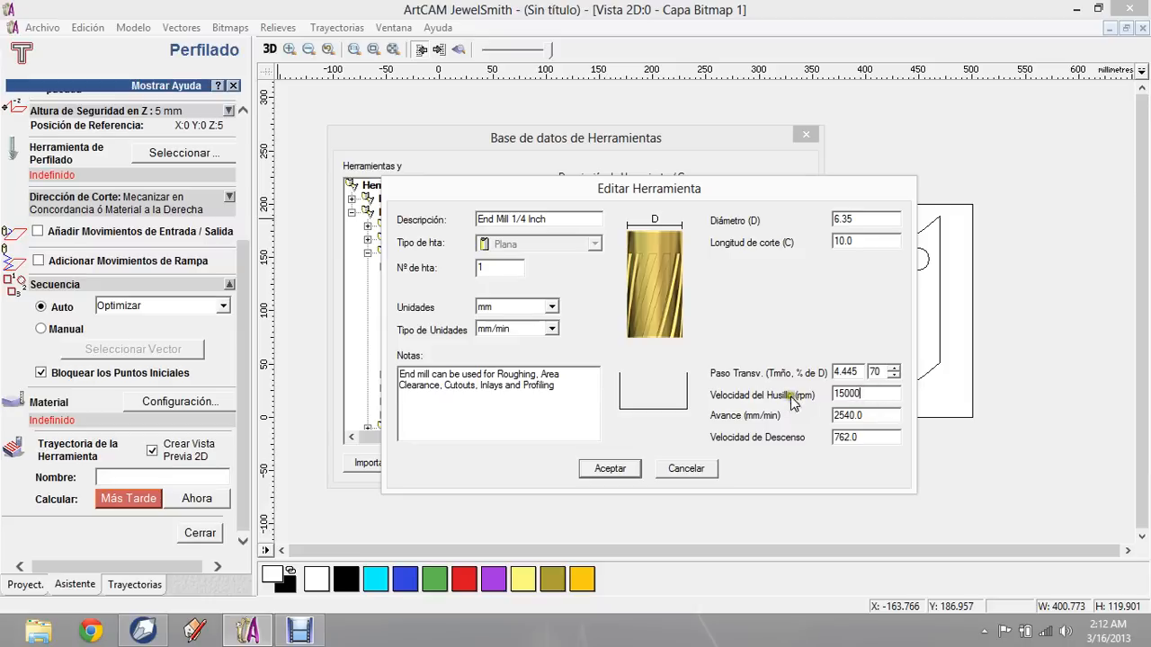
double_click(863, 393)
click(863, 393)
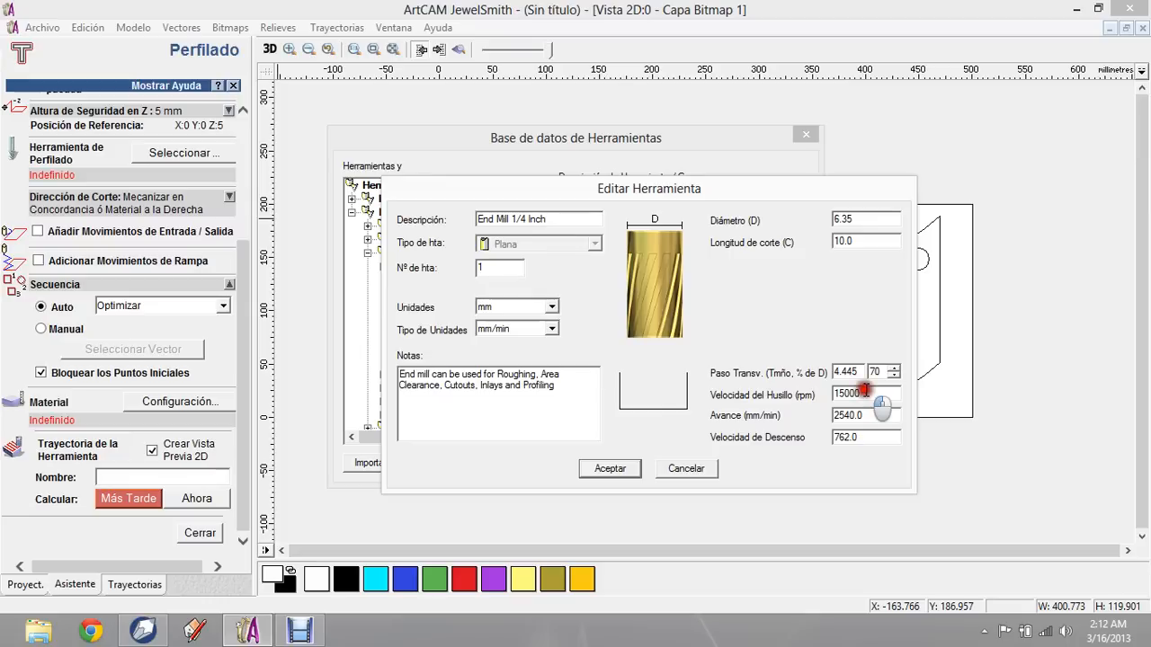
drag(866, 390, 830, 394)
click(863, 394)
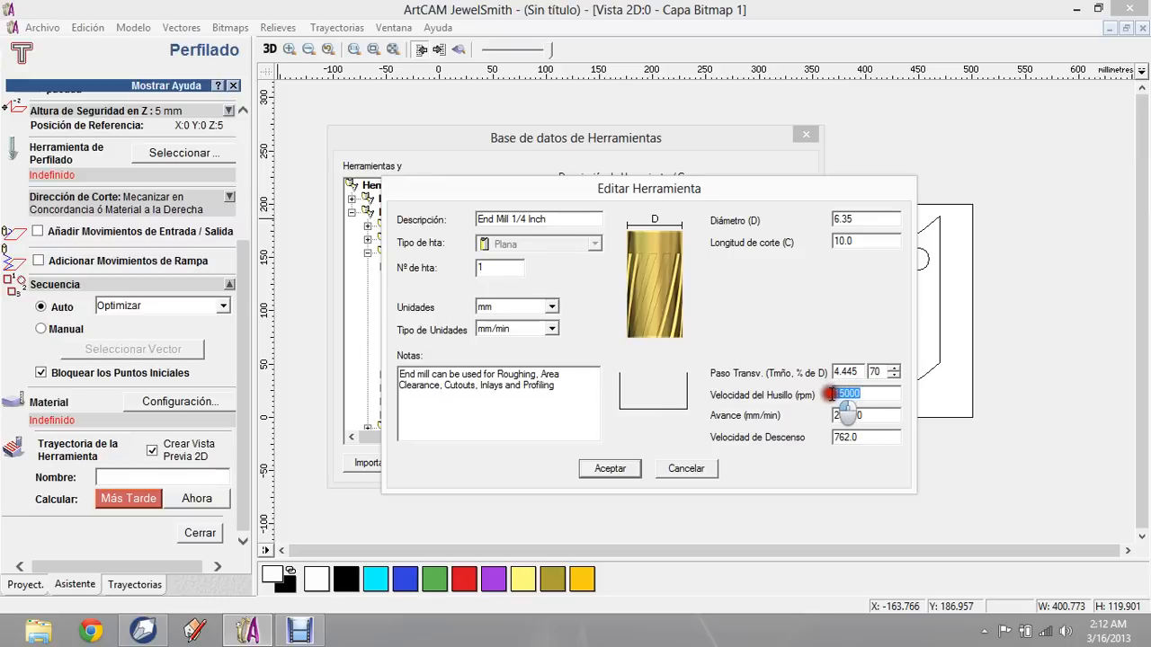
click(859, 392)
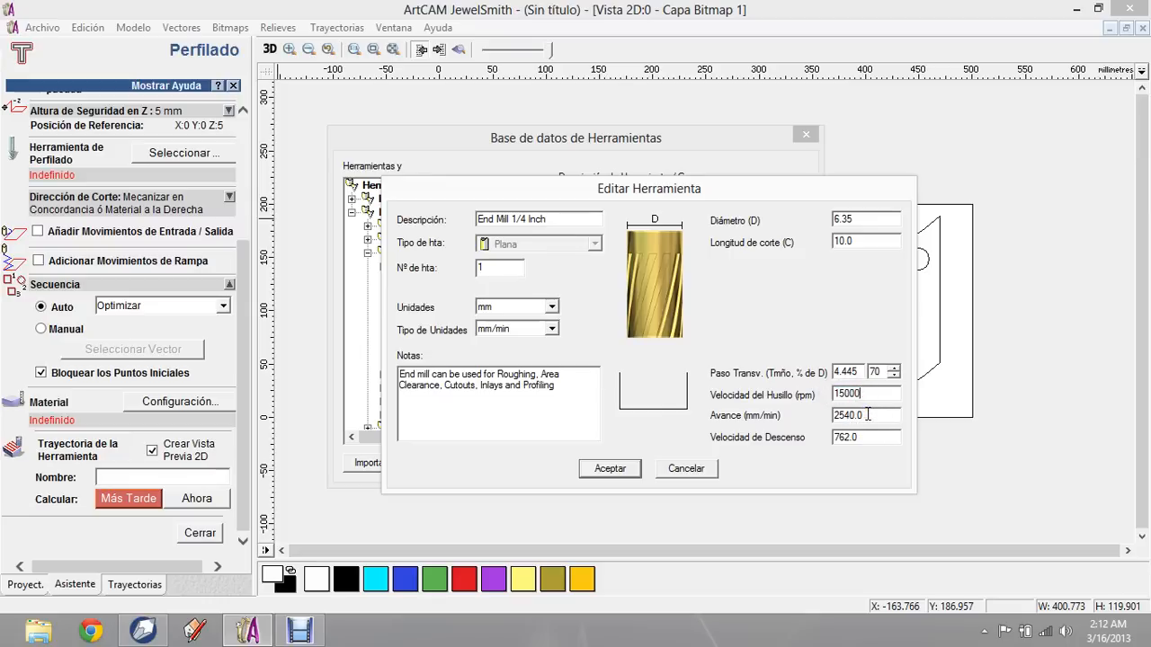
Set the end mill's feed rate (Avance) to 3000 mm/min and its plunge rate (Velocidad de Descenso) to 1000 mm/min.
click(868, 415)
drag(863, 415, 825, 417)
text(3000)
click(865, 438)
drag(865, 438, 778, 446)
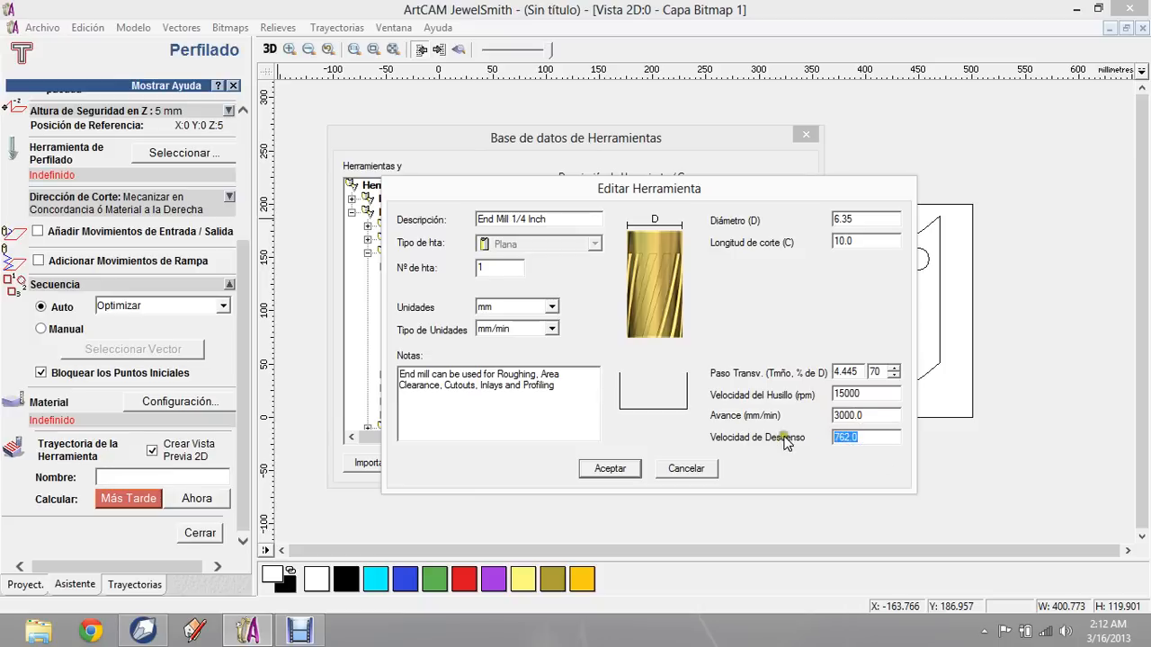
click(867, 438)
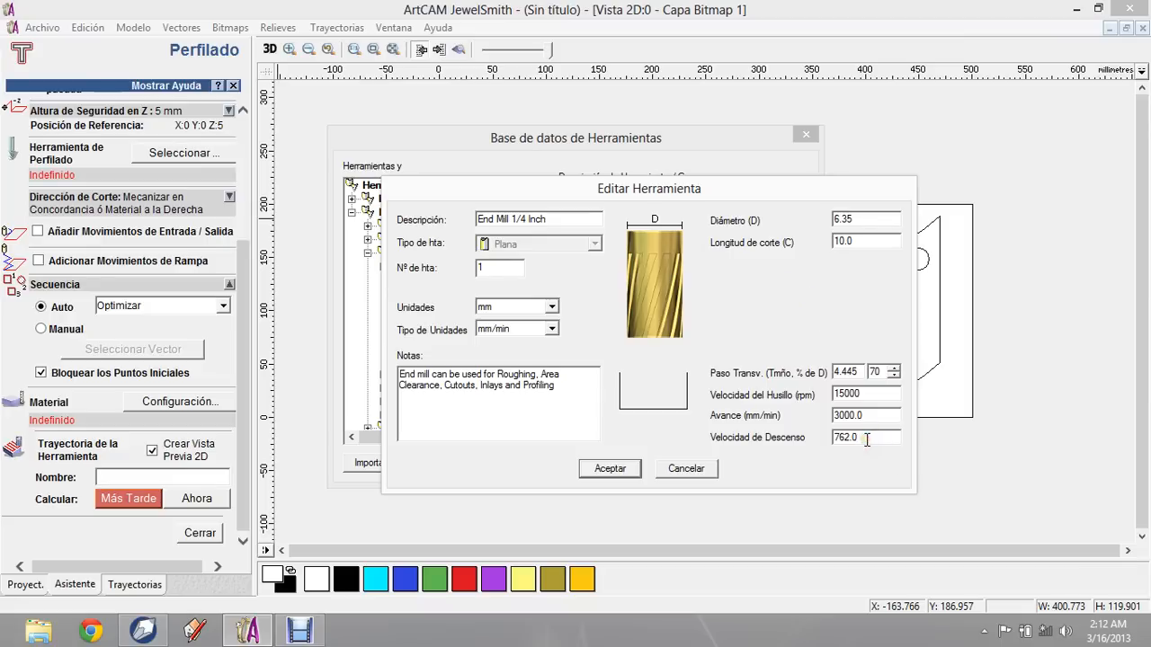
drag(866, 439, 835, 438)
click(869, 439)
drag(858, 437, 827, 436)
text(1000)
Save the tool edits and assign the End Mill 1/4 Inch as the profiling tool.
click(609, 473)
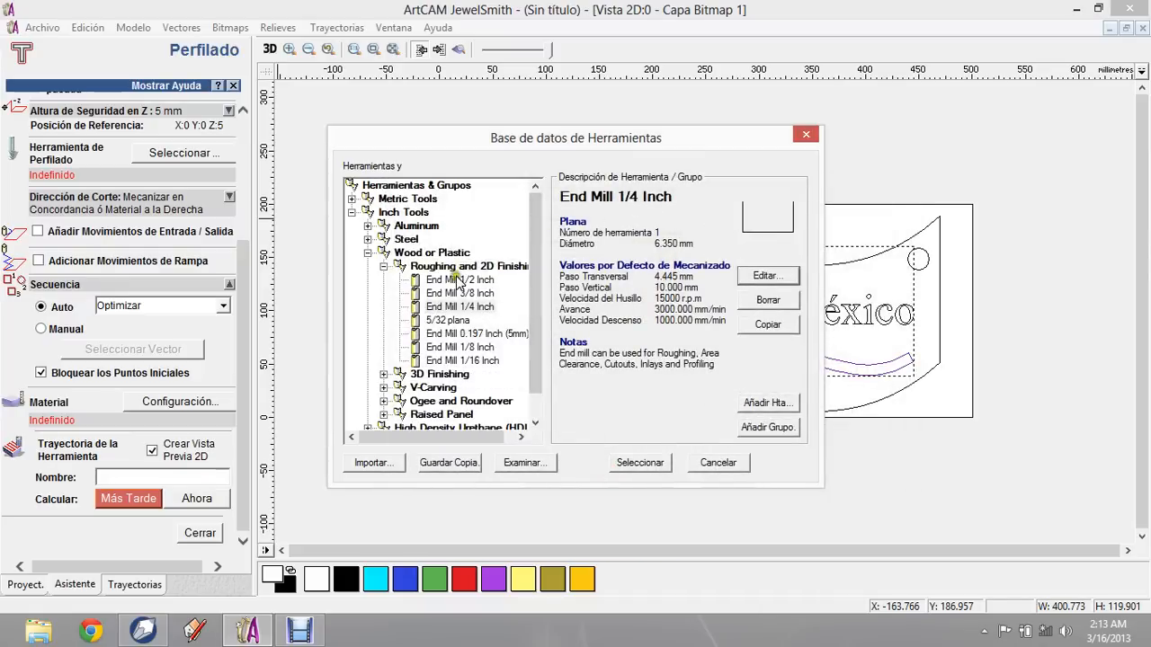
click(457, 306)
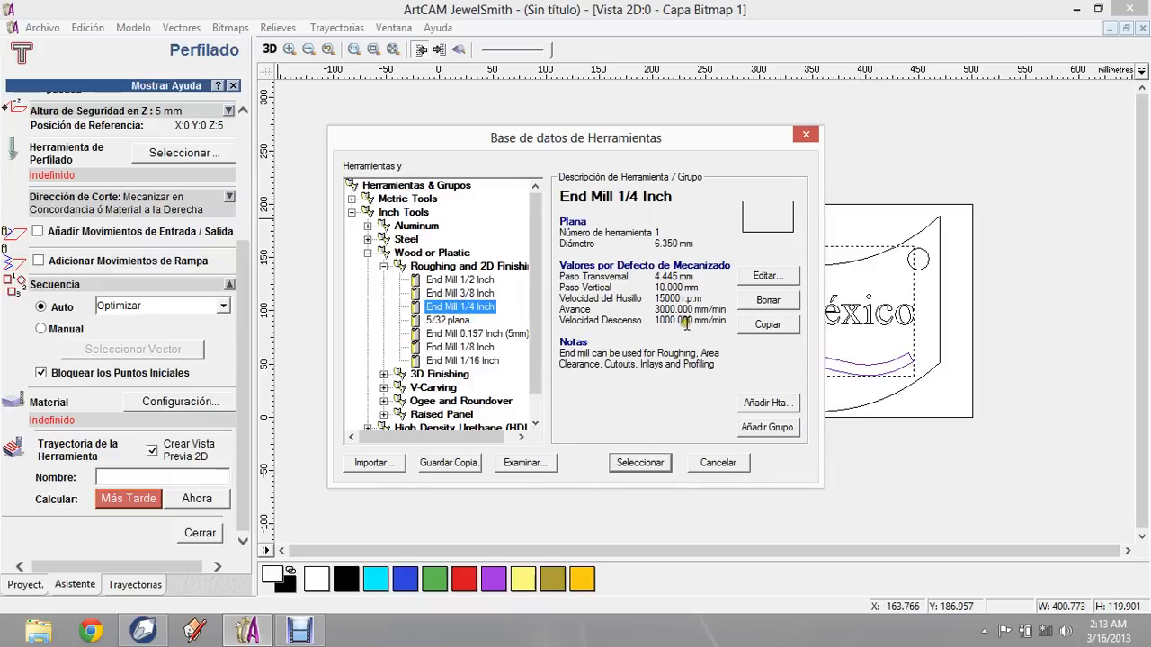
click(639, 463)
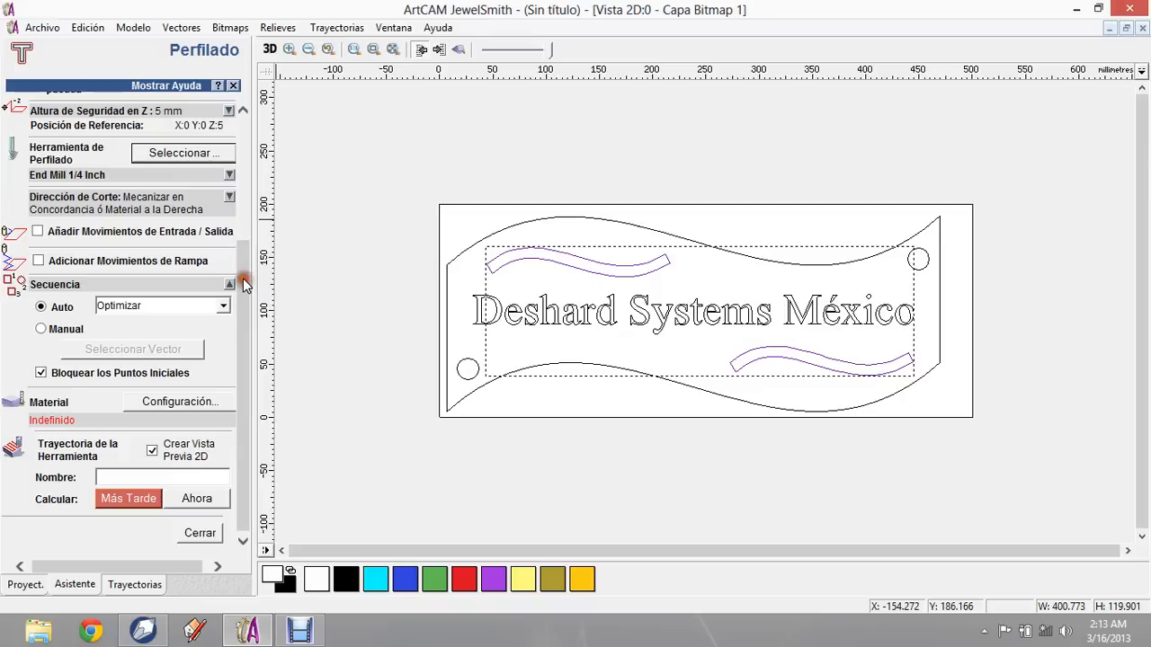
Enable lead-in and lead-out moves for the profile and reselect the grouped wavy bands in the drawing.
click(38, 232)
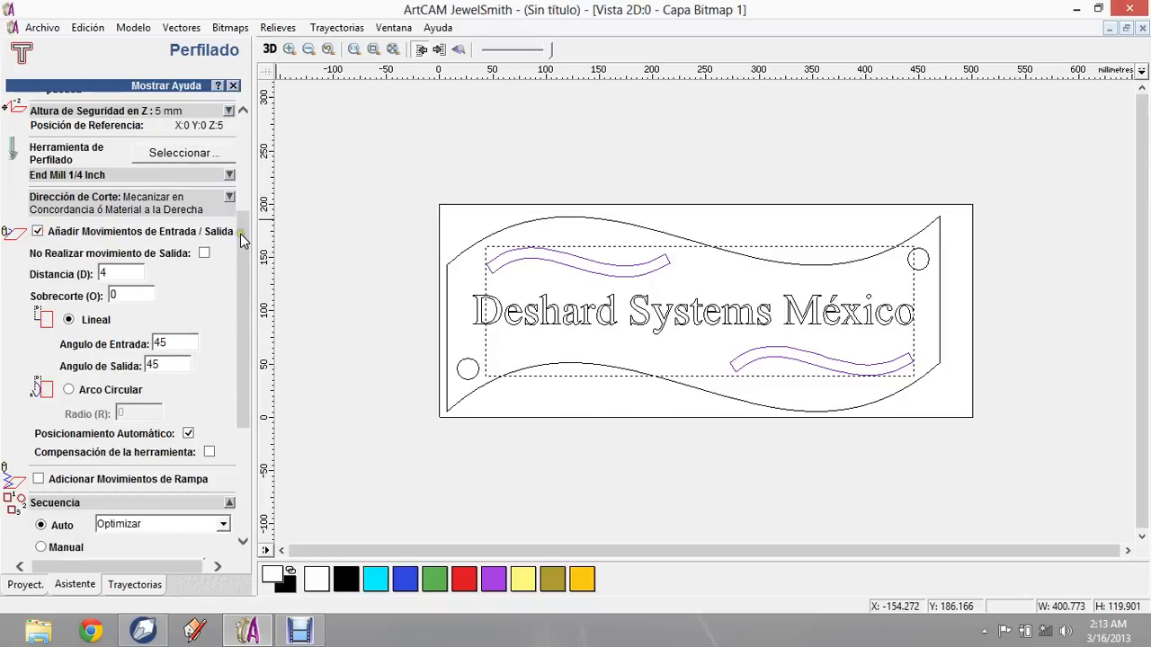
drag(240, 233, 247, 259)
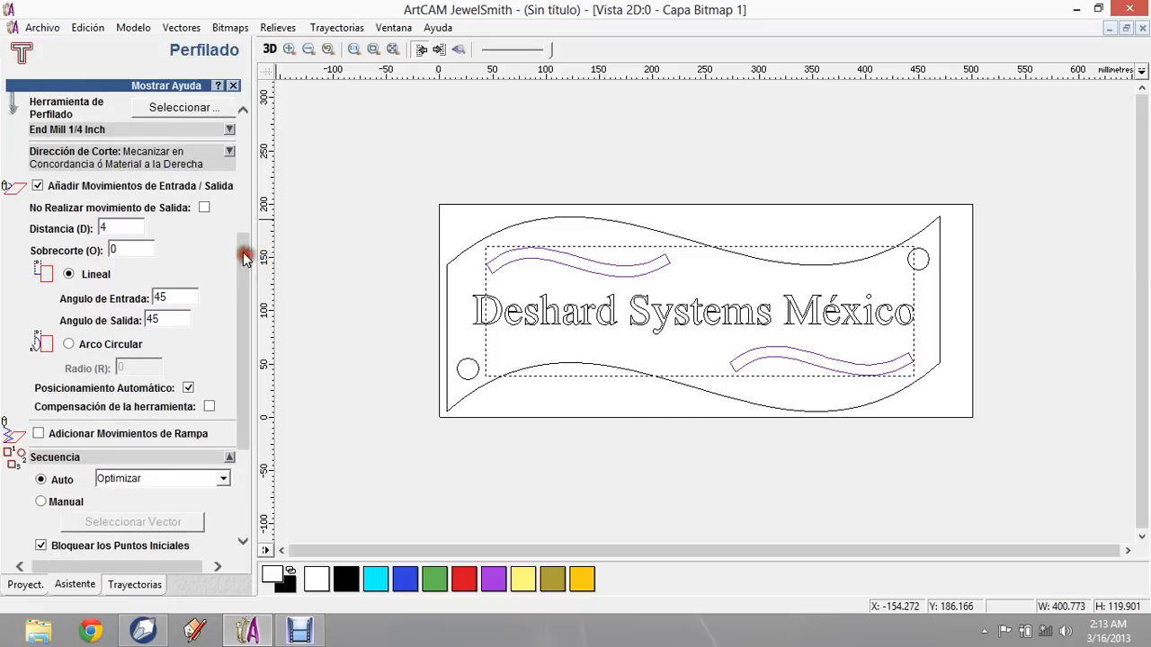
click(506, 287)
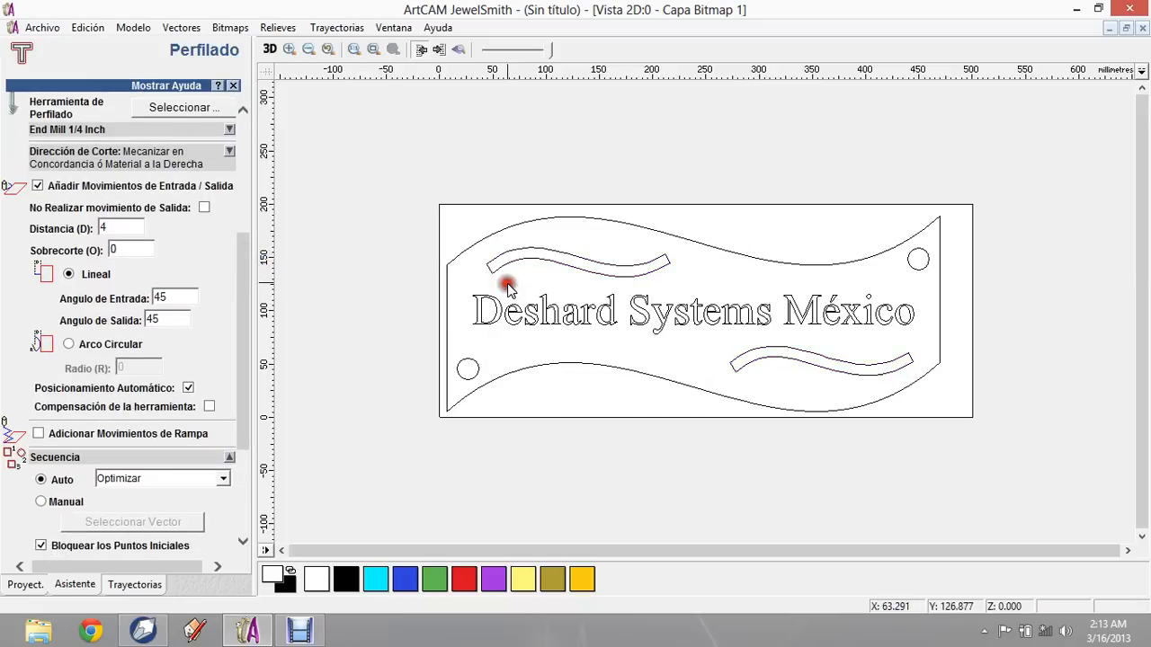
scroll(506, 269, up, 2)
scroll(404, 208, up, 2)
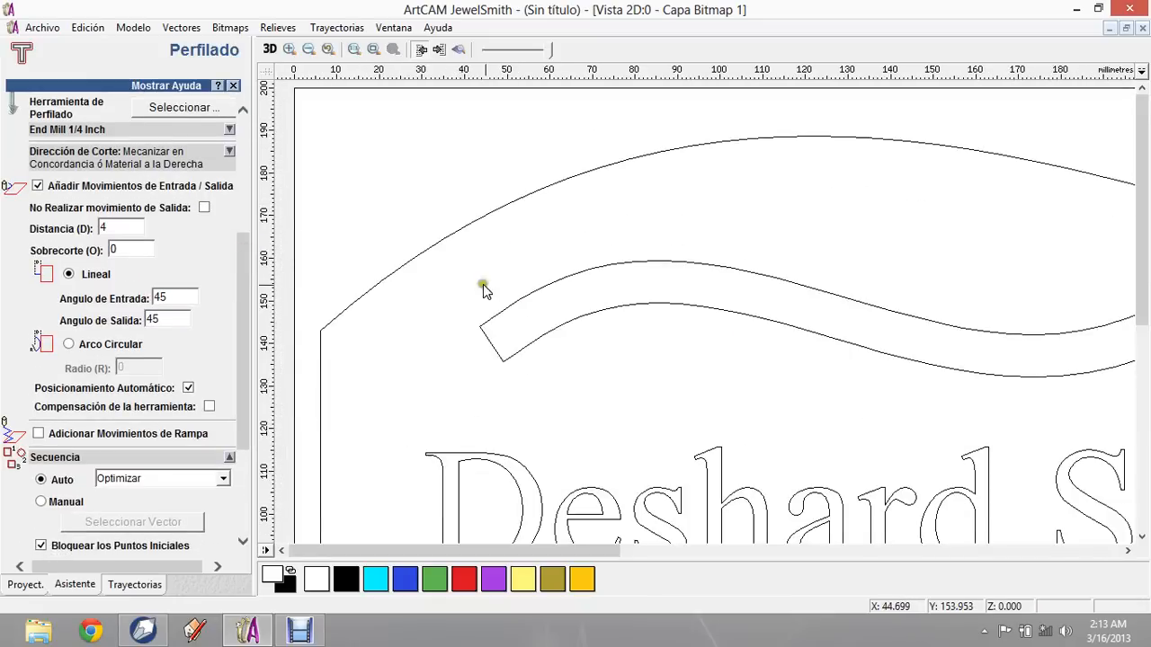
click(527, 300)
click(528, 303)
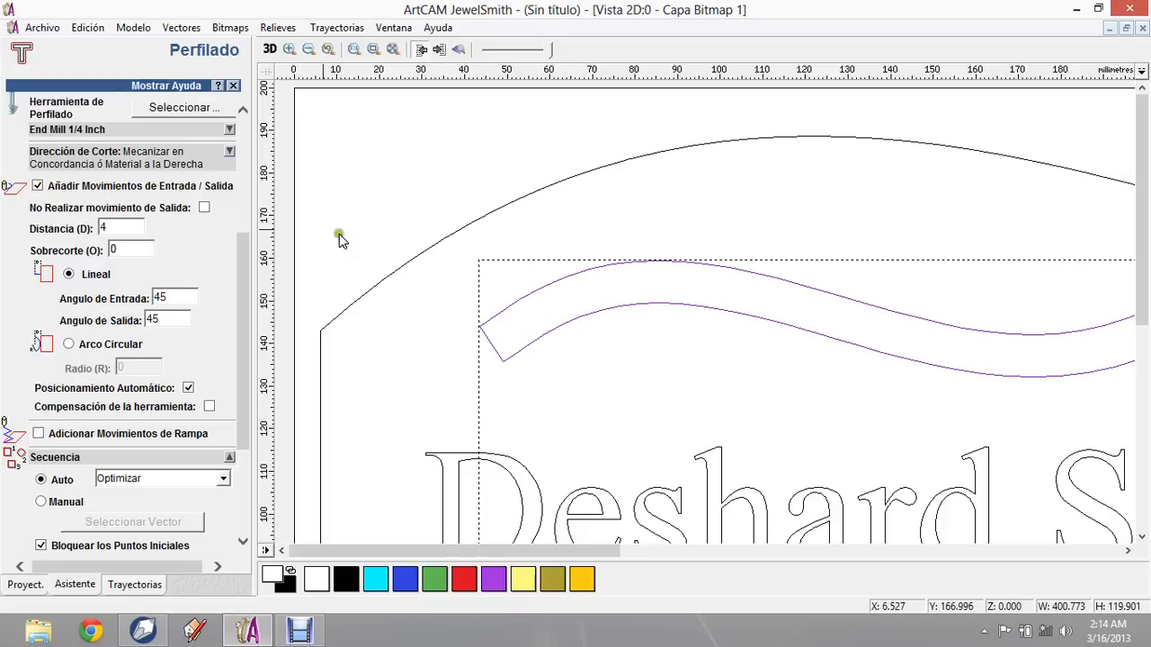
Turn on the option that omits the lead-out move (No Realizar movimiento de Salida) and set the lead-in distance to 1 mm.
click(114, 229)
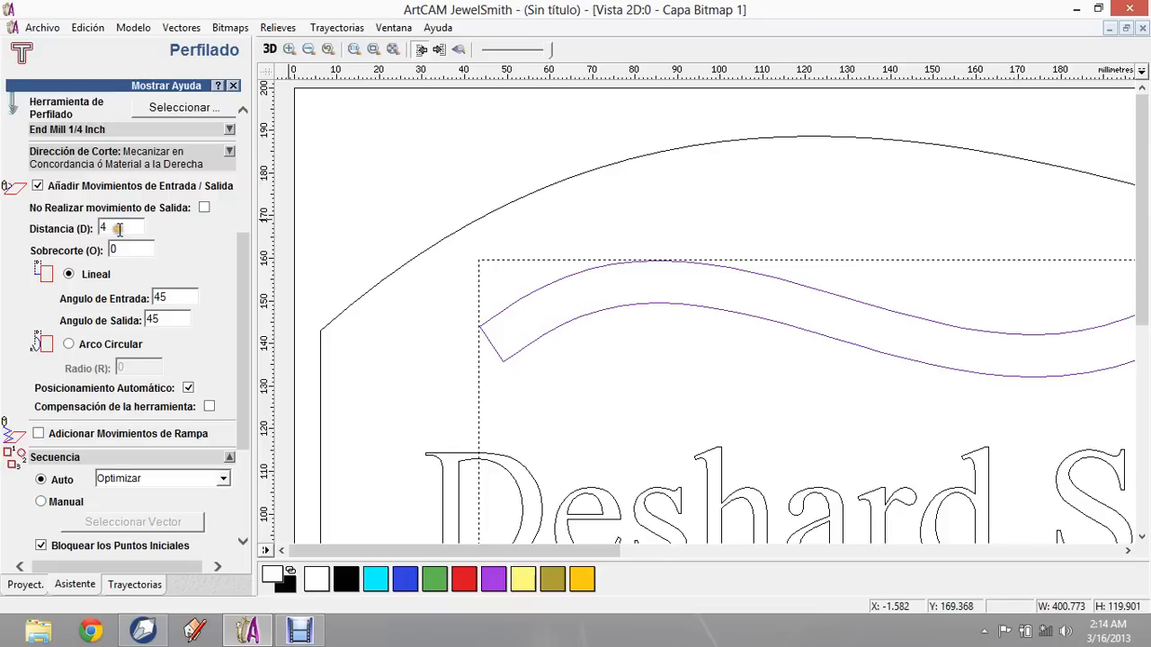
double_click(103, 228)
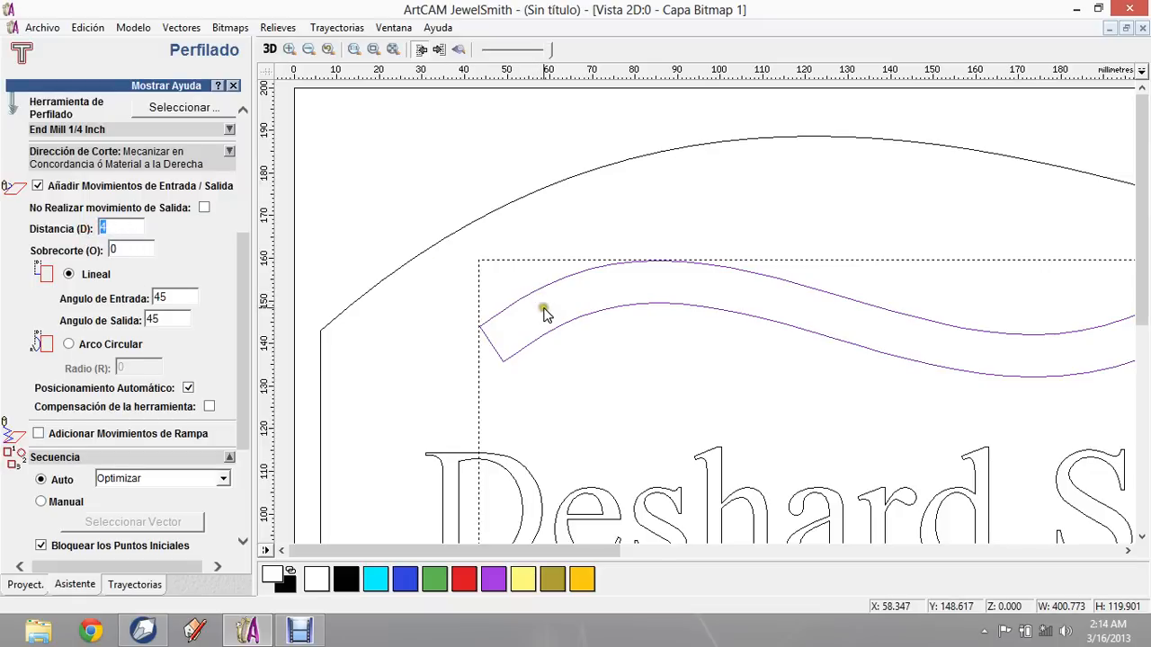
click(102, 228)
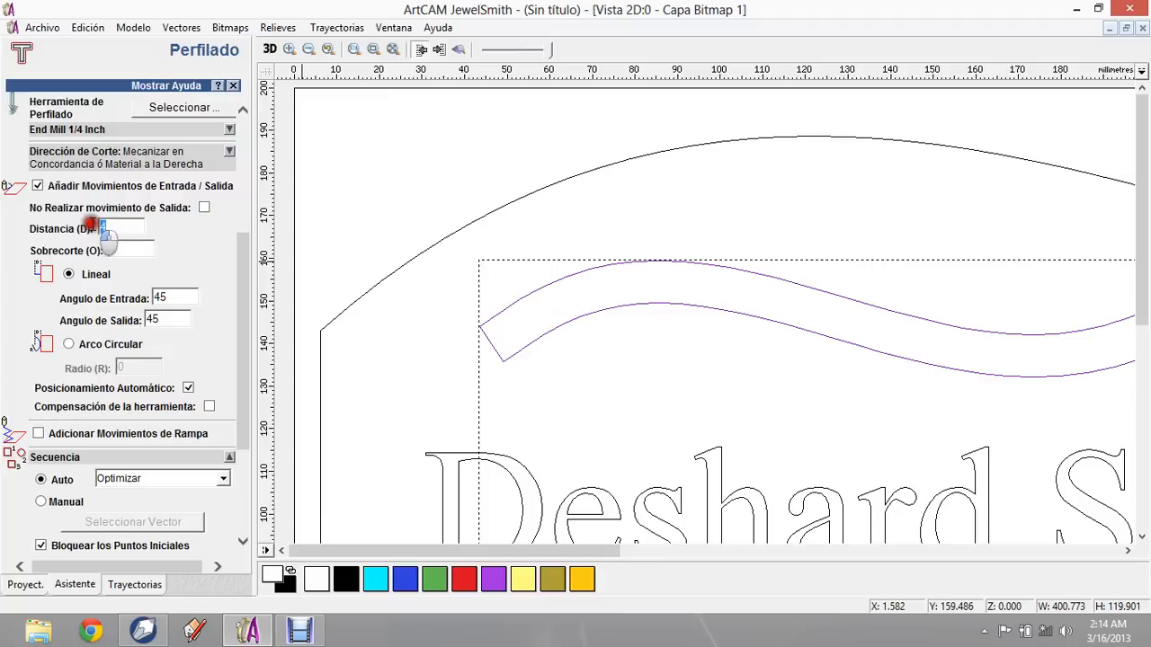
click(567, 302)
click(535, 303)
click(204, 208)
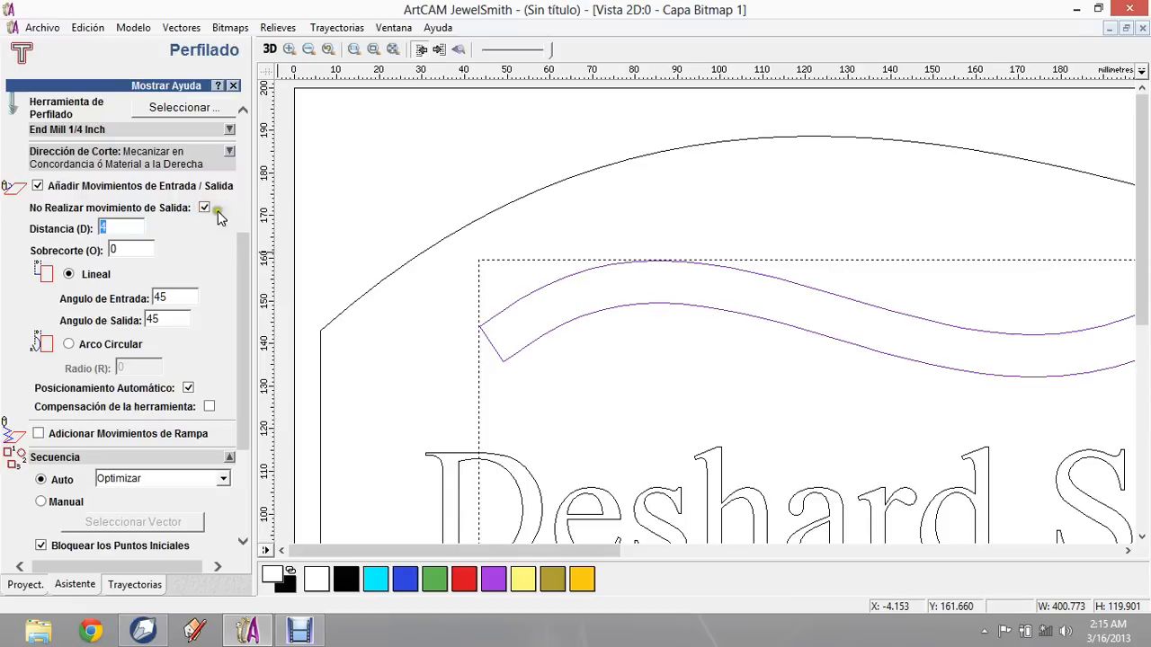
drag(243, 244, 241, 272)
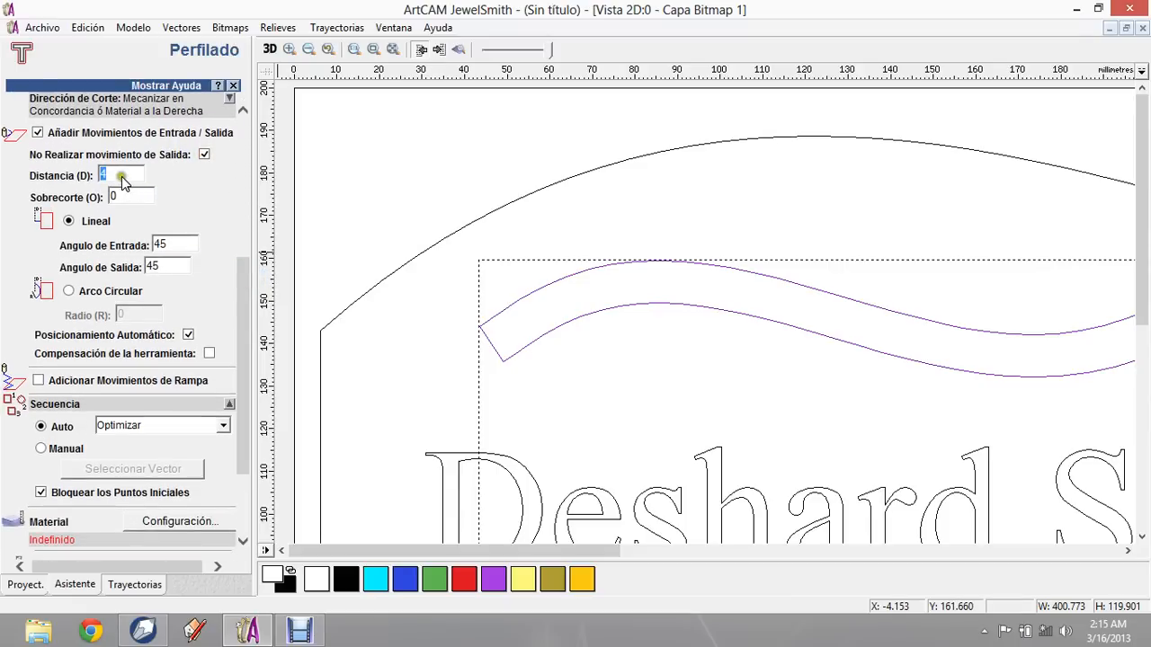
drag(119, 175, 90, 175)
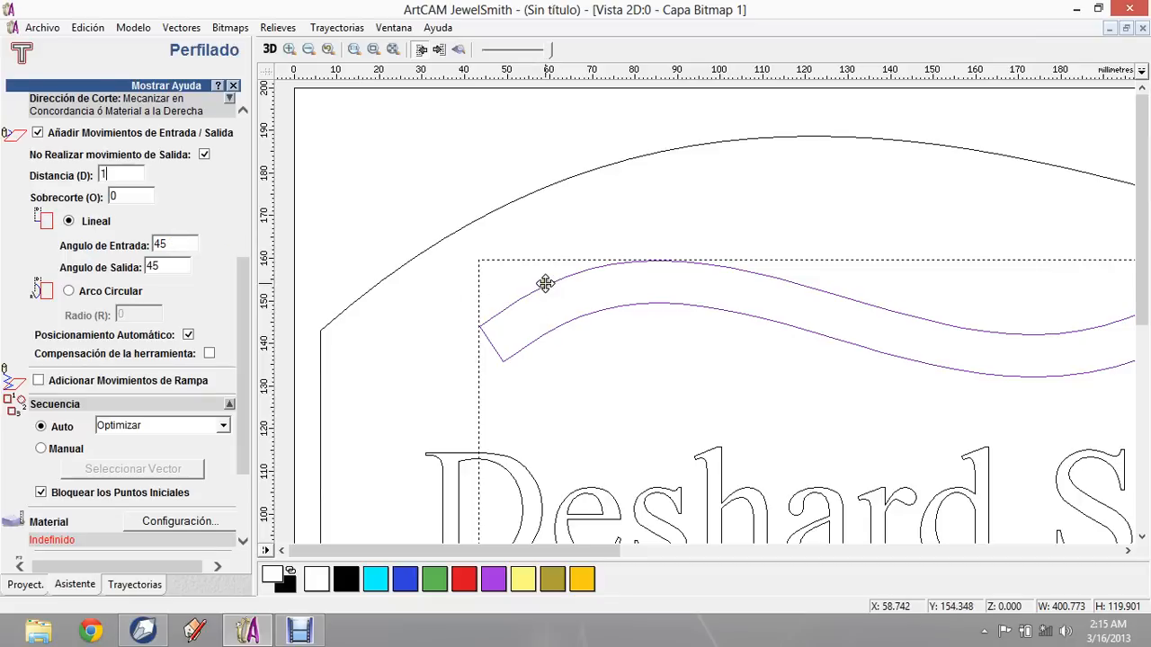
Keep the lead-in move linear and set its entry angle (Angulo de Entrada) to 90 degrees.
click(69, 290)
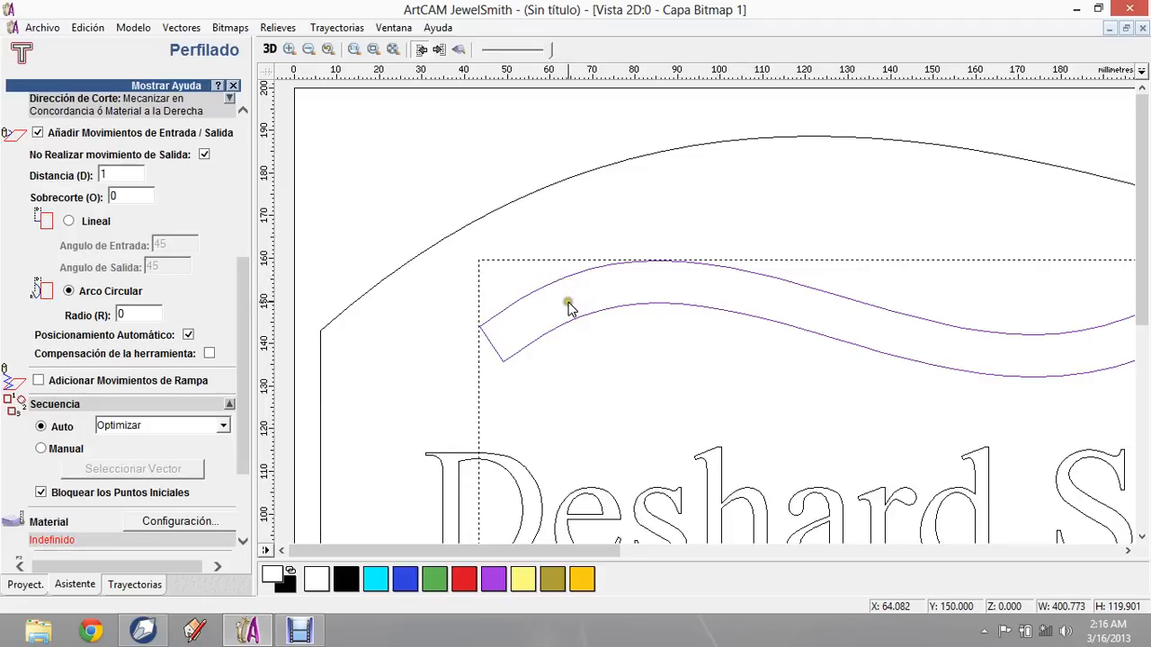
click(69, 220)
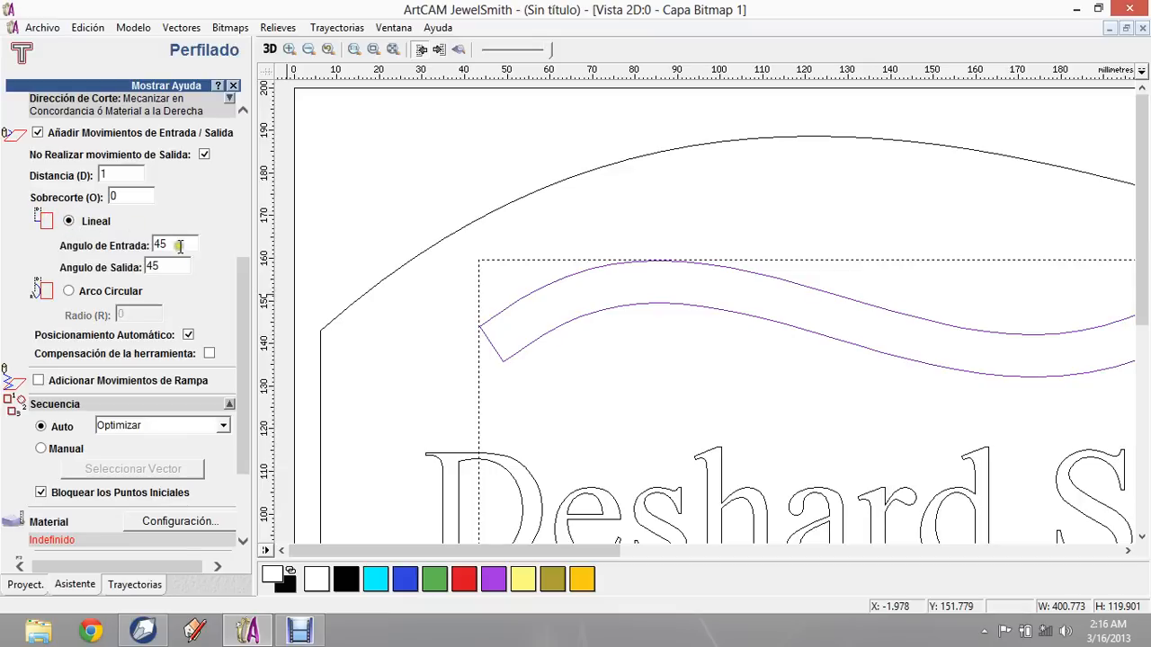
drag(179, 245, 144, 247)
drag(243, 270, 240, 301)
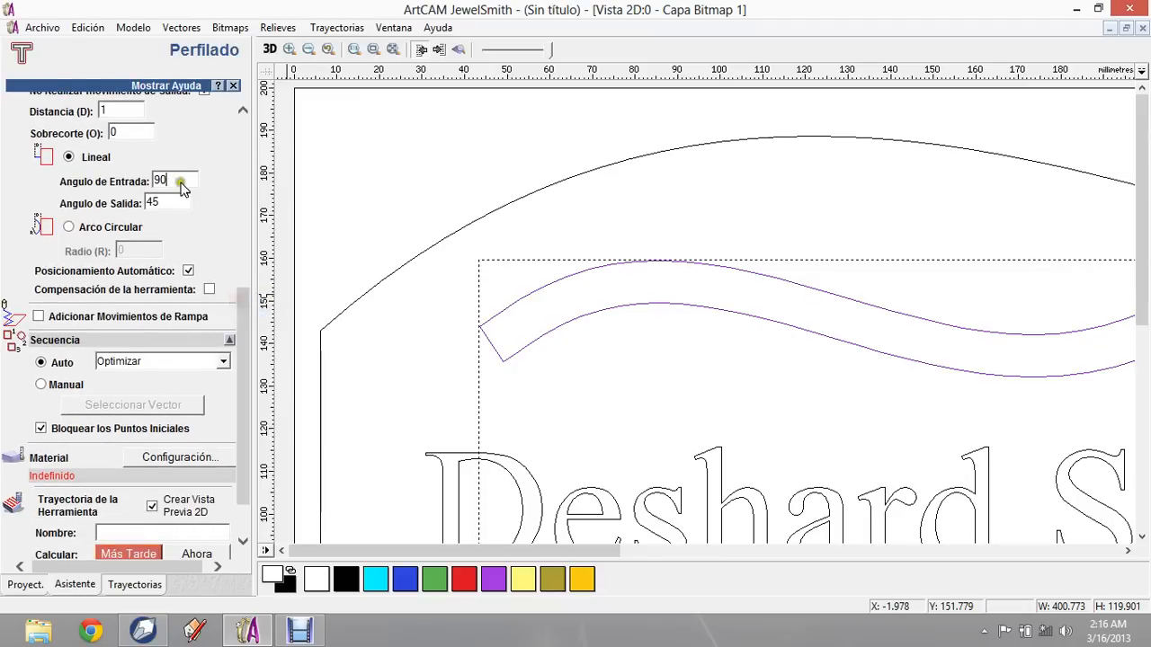
click(174, 184)
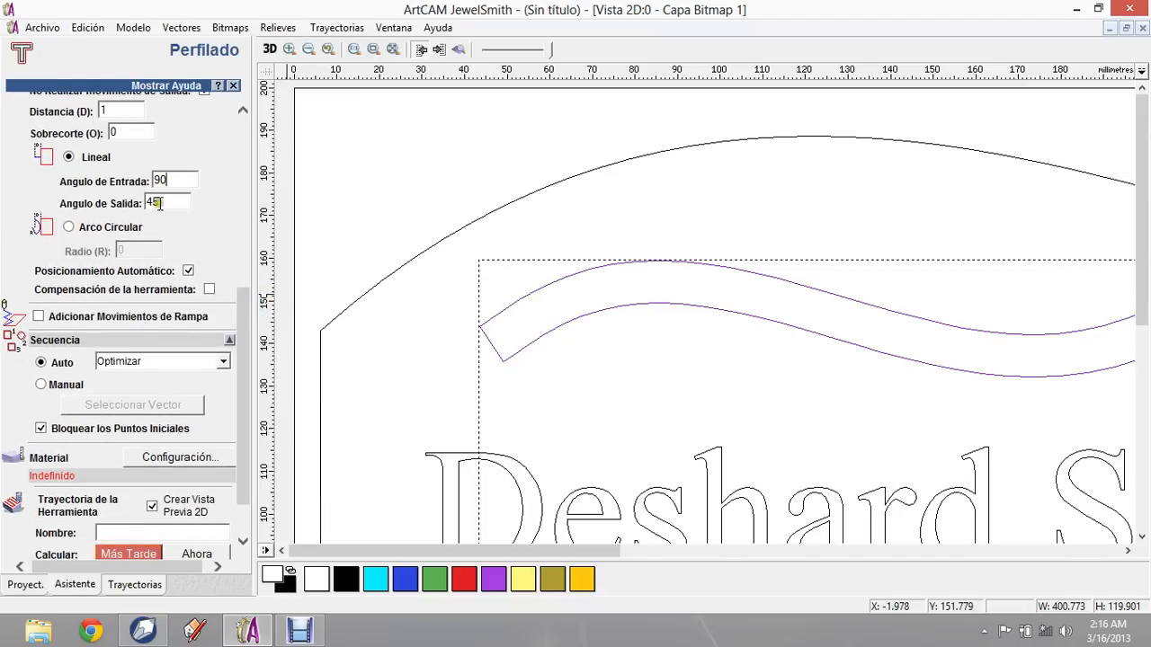
drag(245, 318, 238, 250)
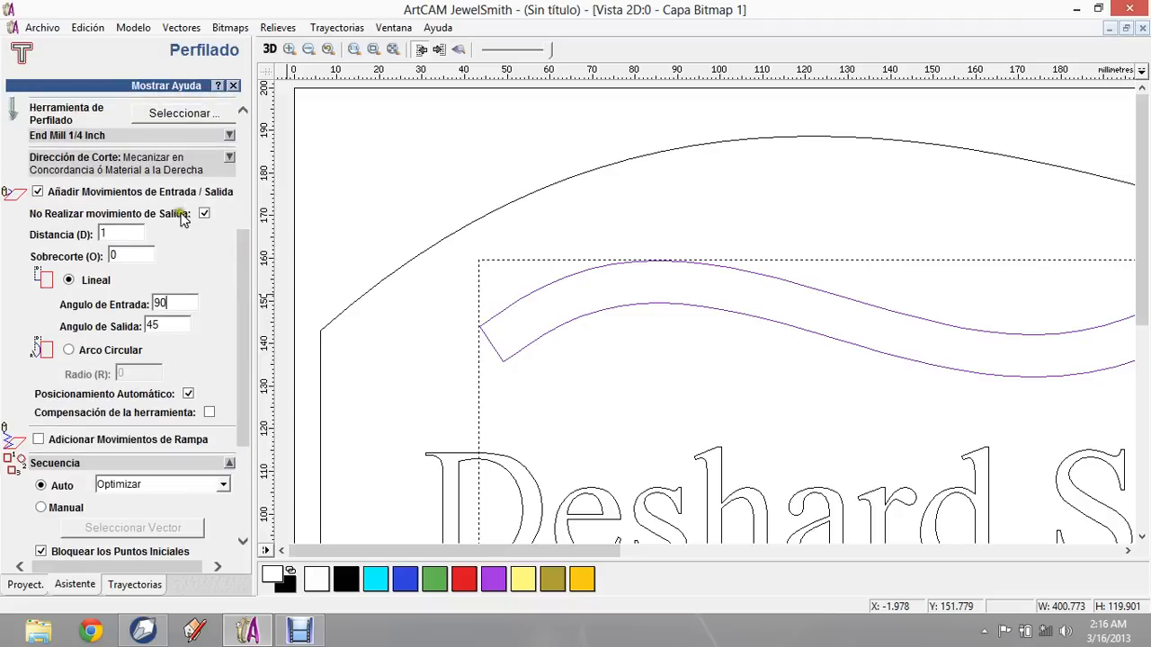
drag(247, 248, 238, 360)
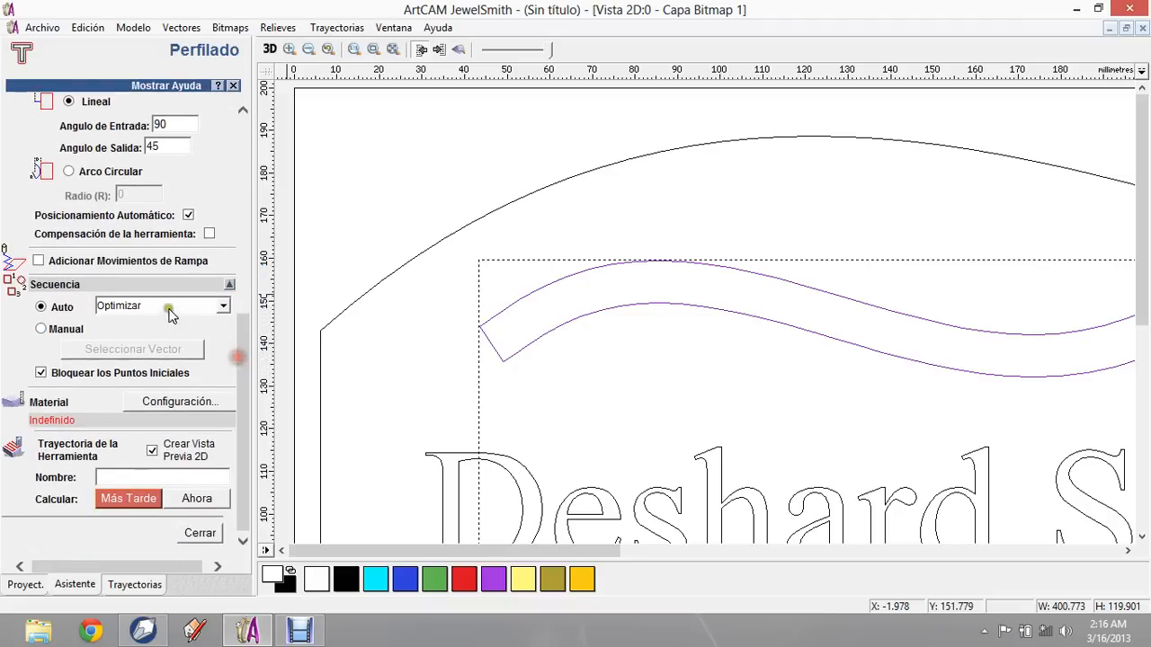
click(37, 261)
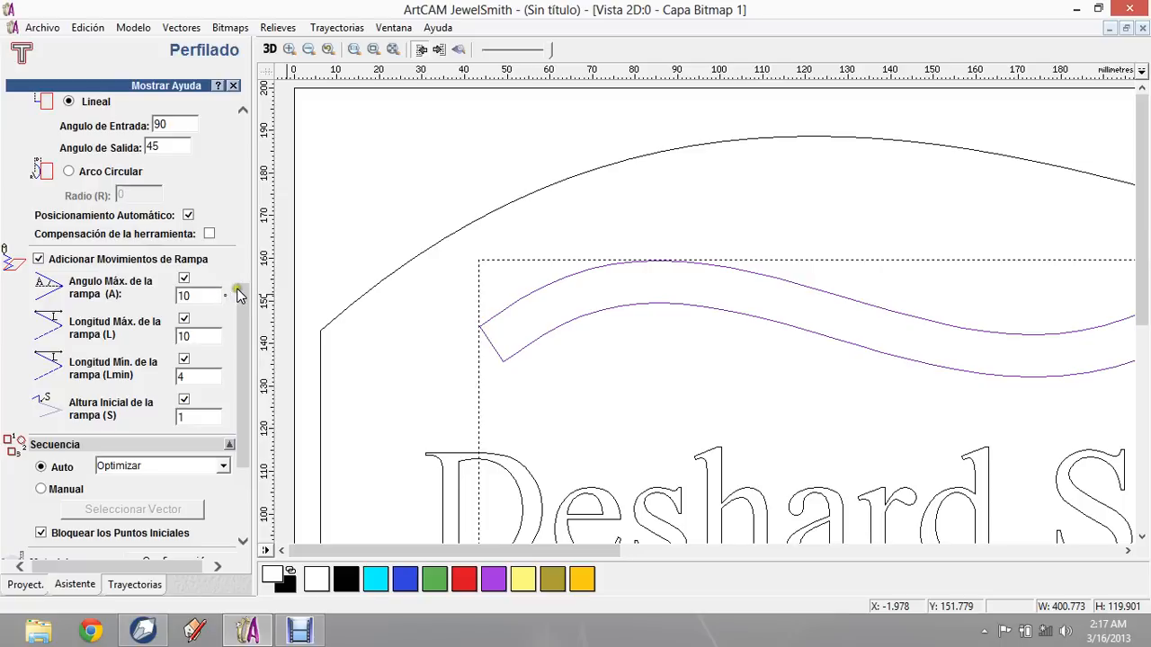
mouse_move(244, 287)
mouse_down()
mouse_move(238, 298)
mouse_move(243, 286)
mouse_up()
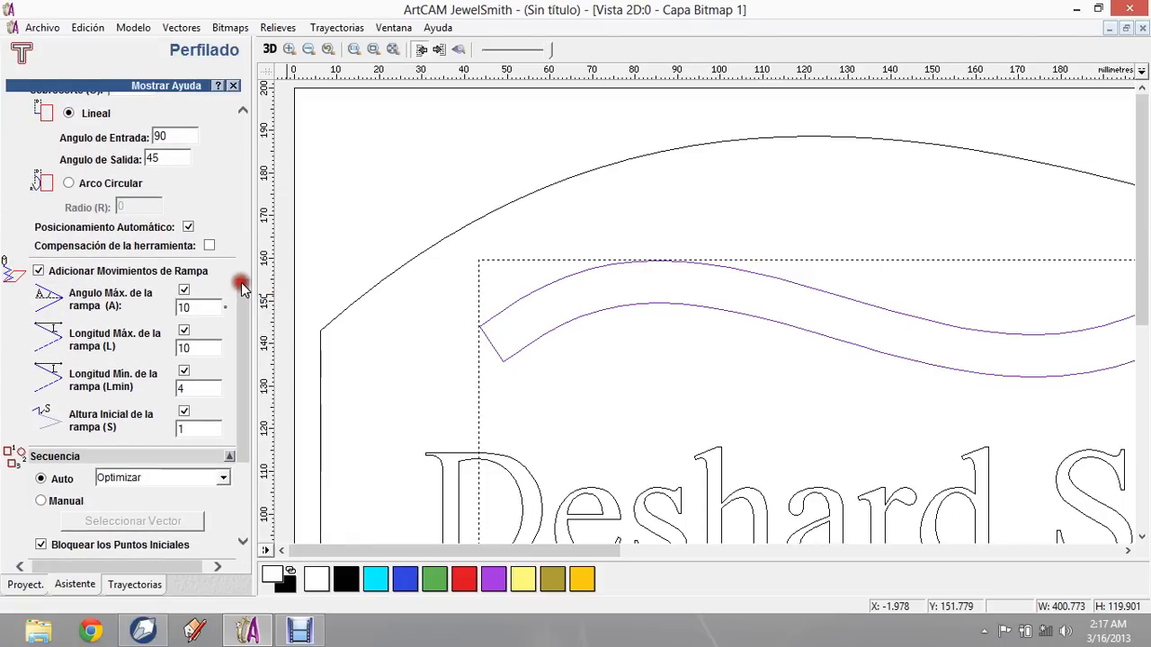
click(191, 307)
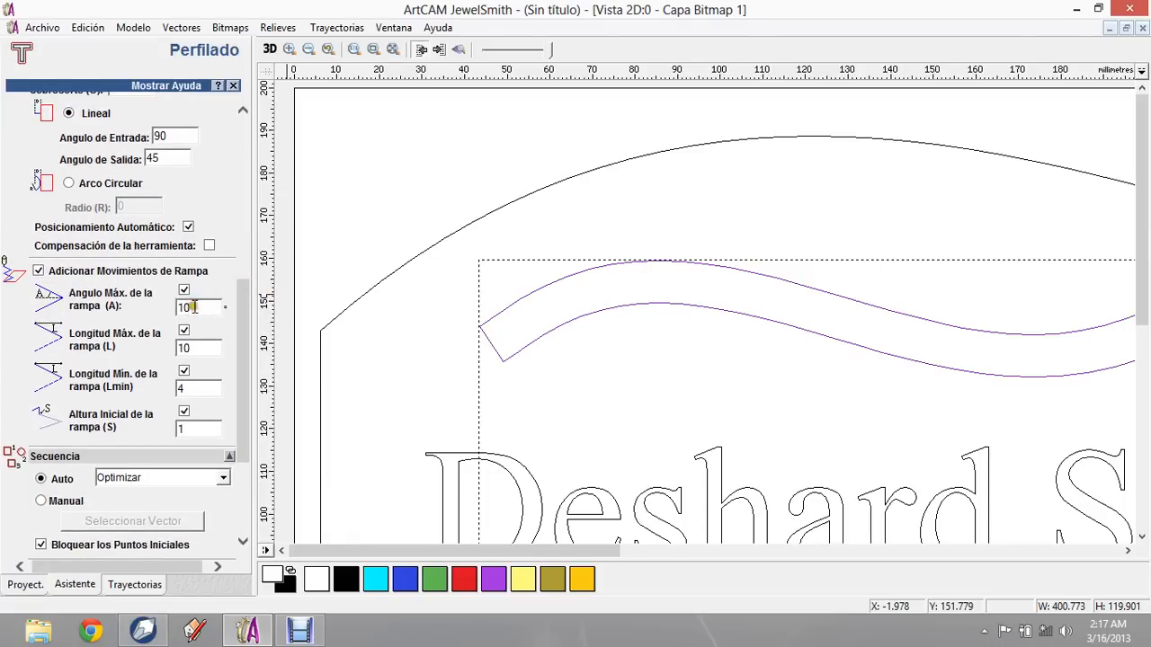
click(196, 349)
drag(249, 363, 248, 386)
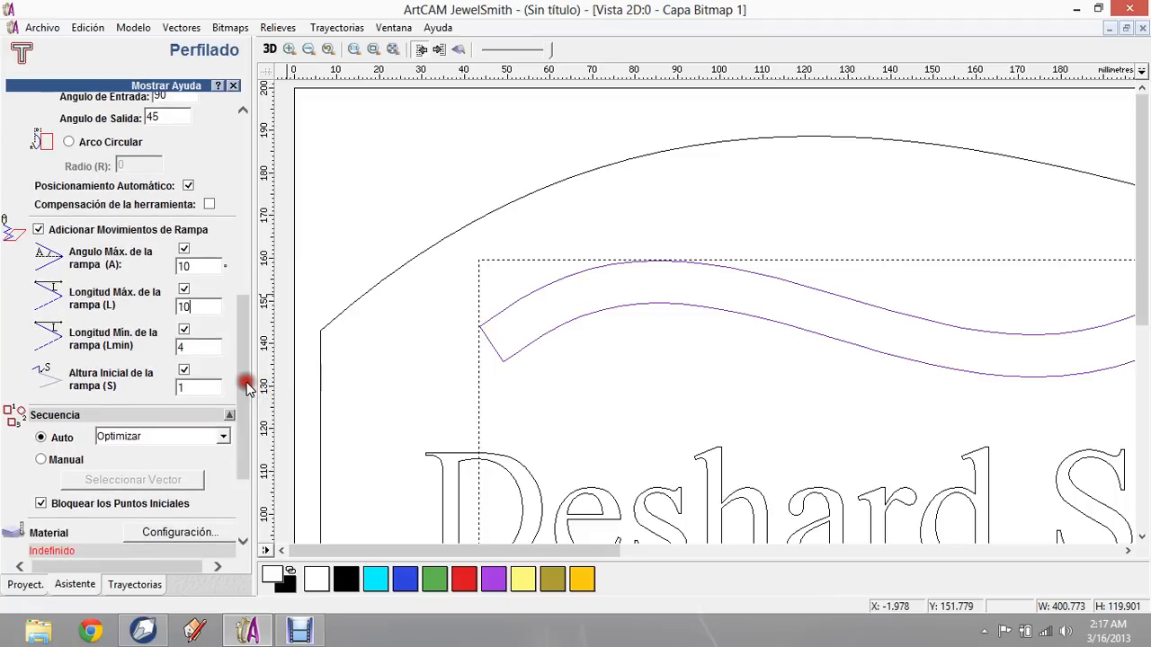
click(182, 387)
drag(241, 351, 243, 398)
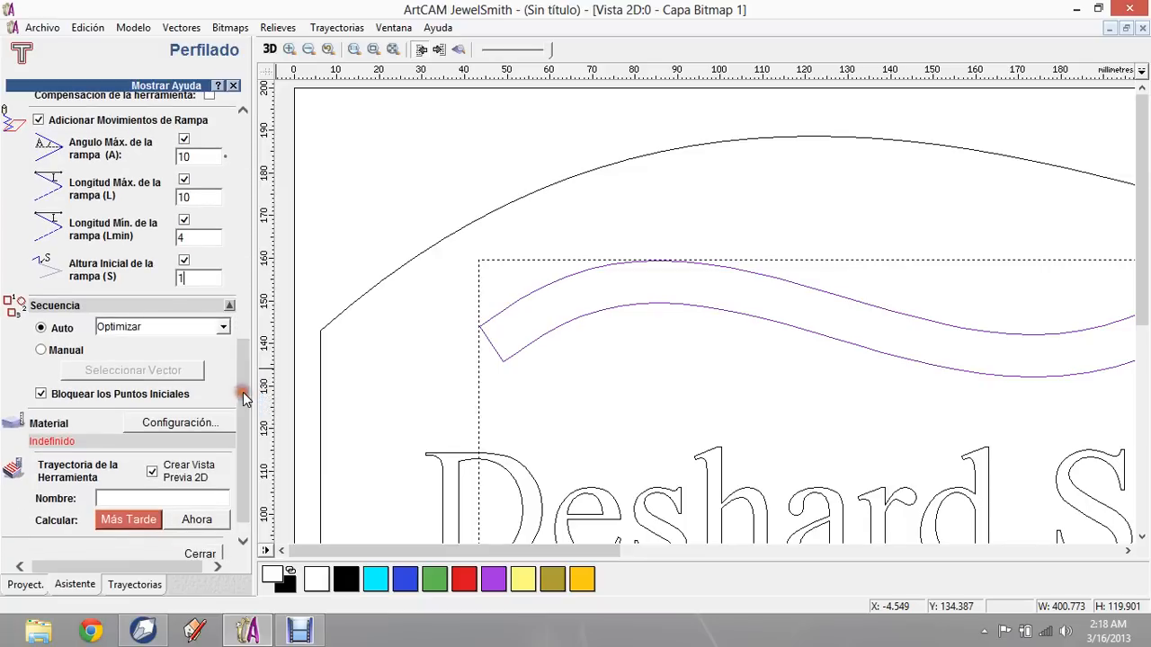
drag(246, 352, 243, 334)
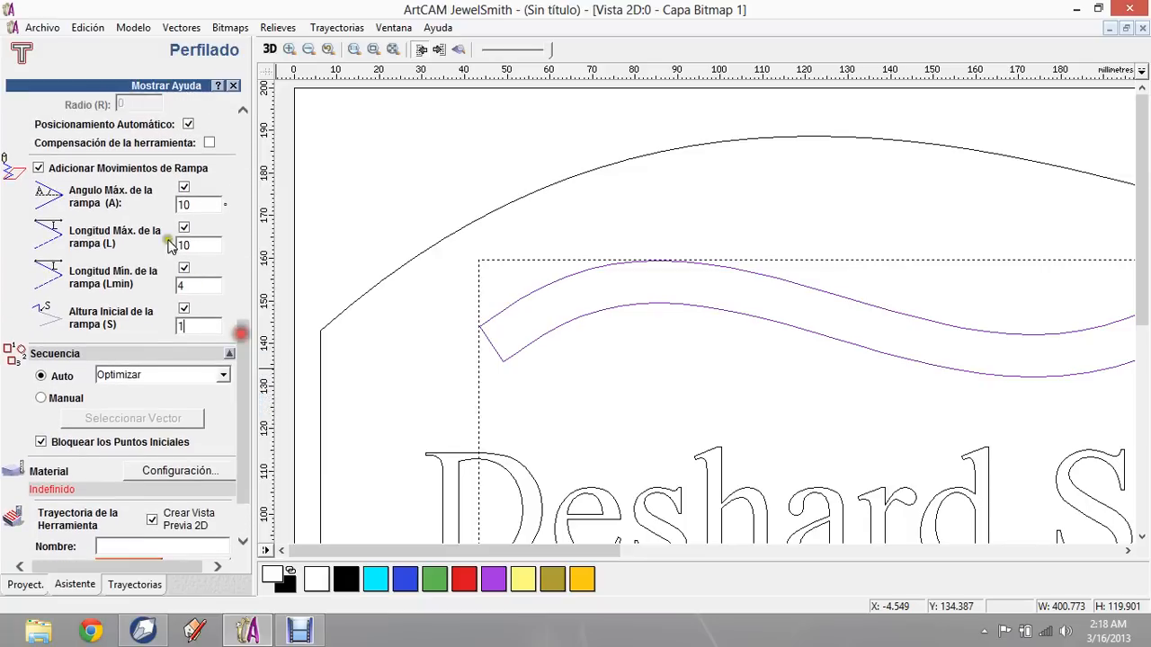
click(40, 169)
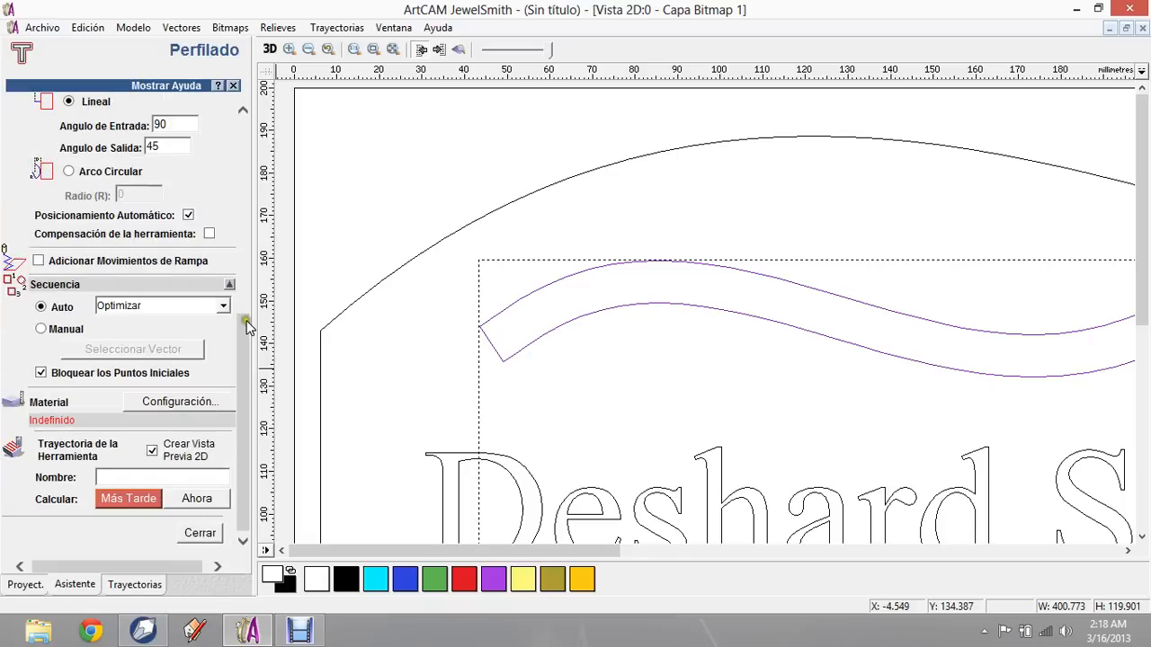
Name the toolpath "corte centro", calculate it immediately and close the profiling settings.
drag(247, 321, 237, 382)
click(227, 477)
text(corte centro)
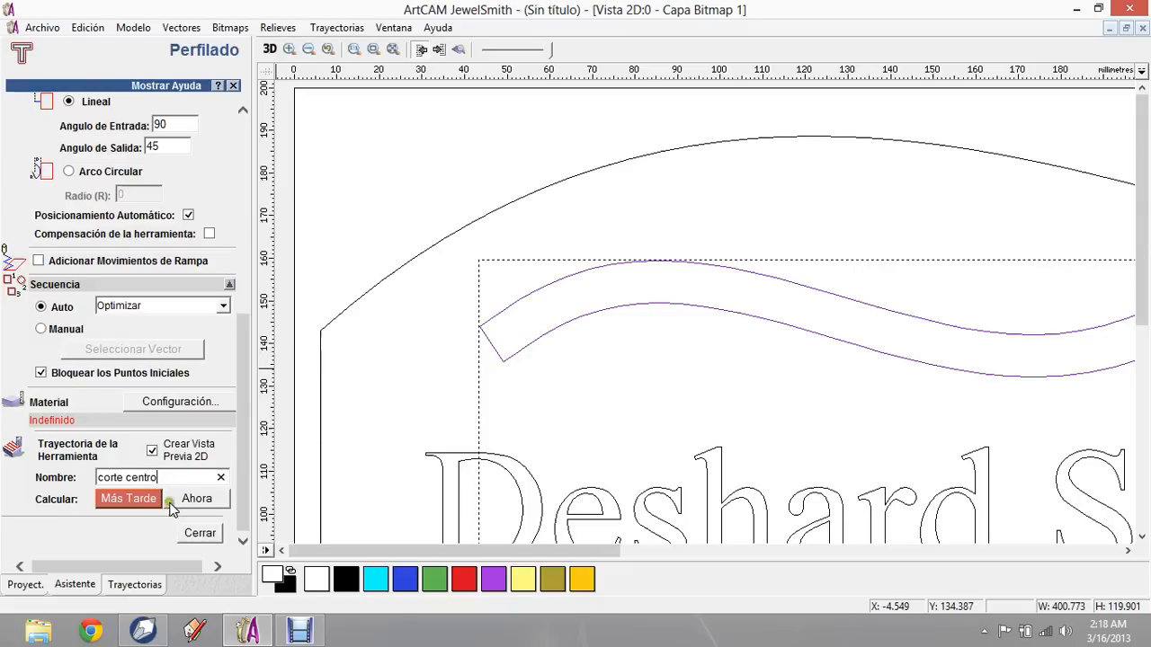
click(213, 502)
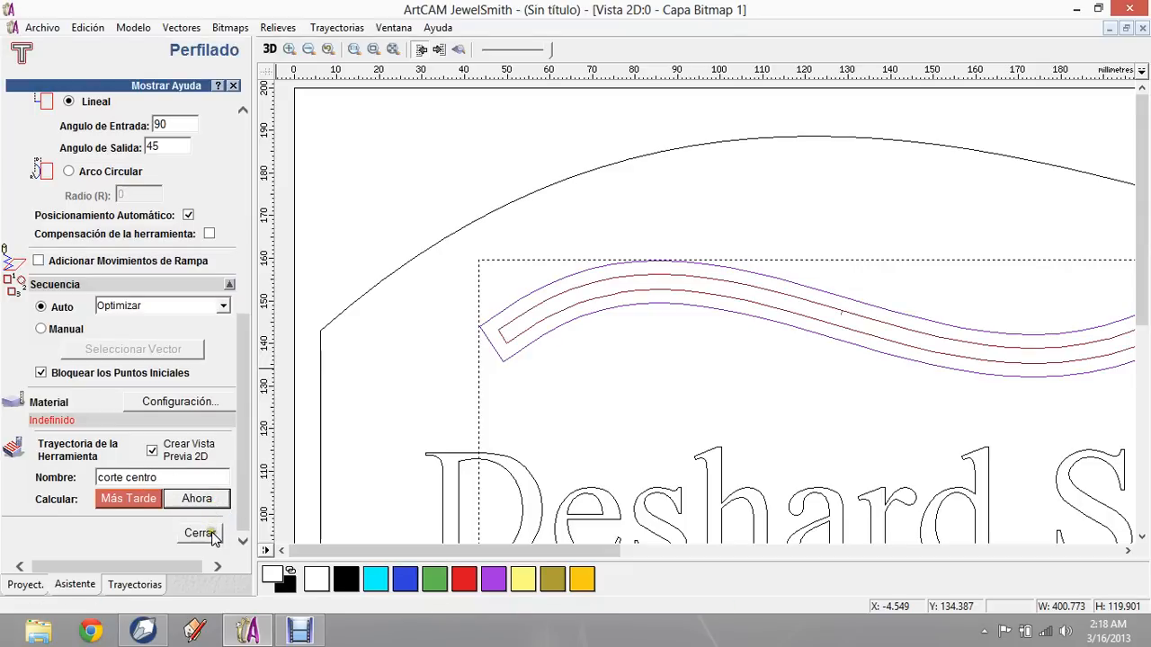
click(203, 532)
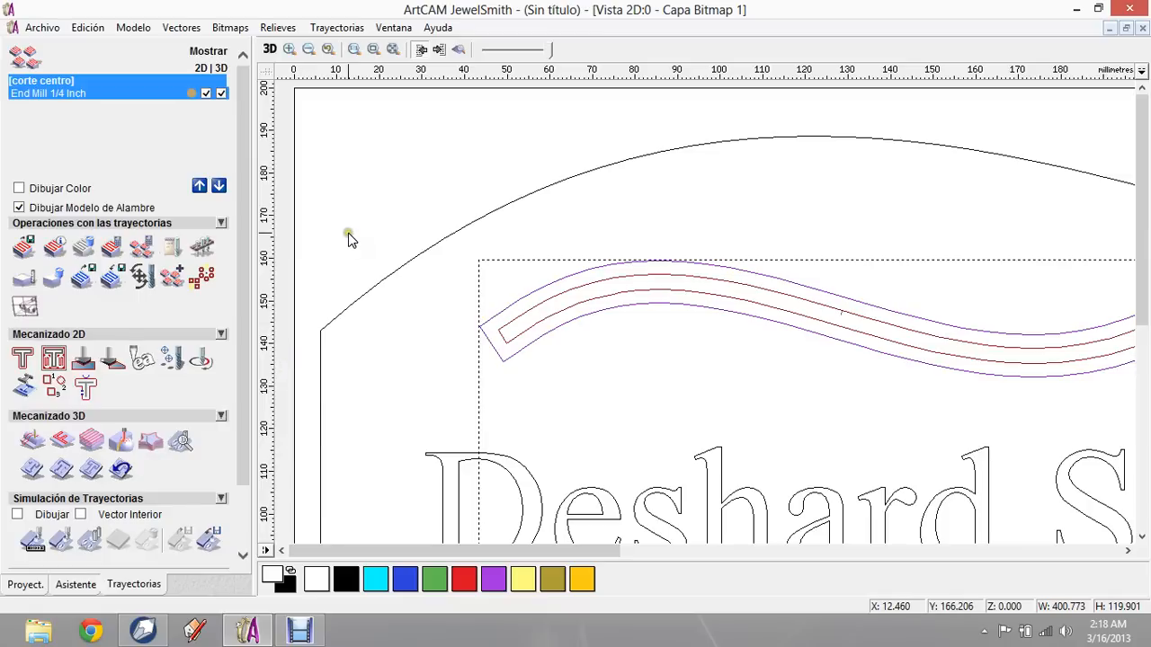
Examine the calculated toolpath inside the wavy bands in the 2D view and its tool entry in the project tree.
click(349, 233)
scroll(349, 234, down, 1)
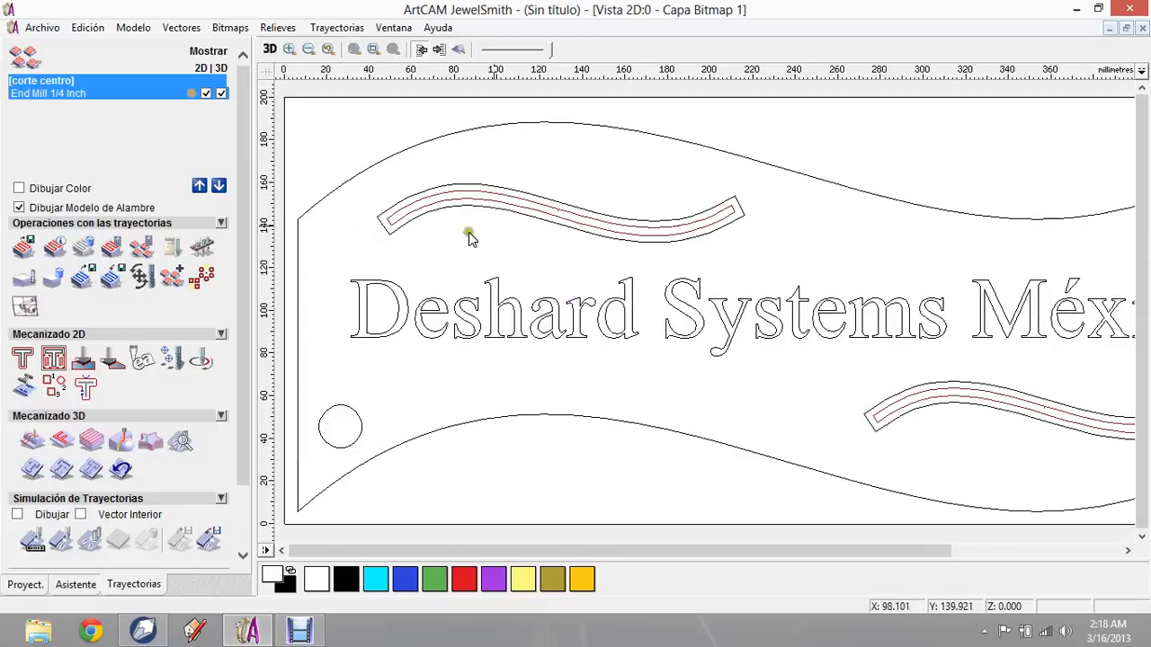
click(730, 223)
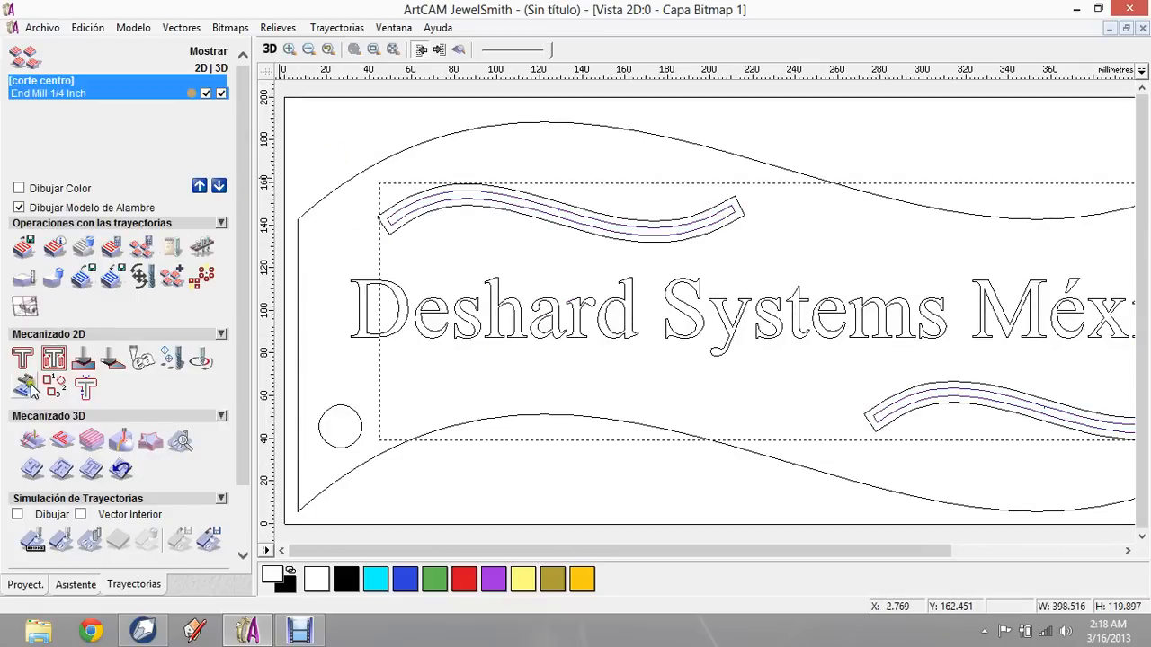
click(357, 135)
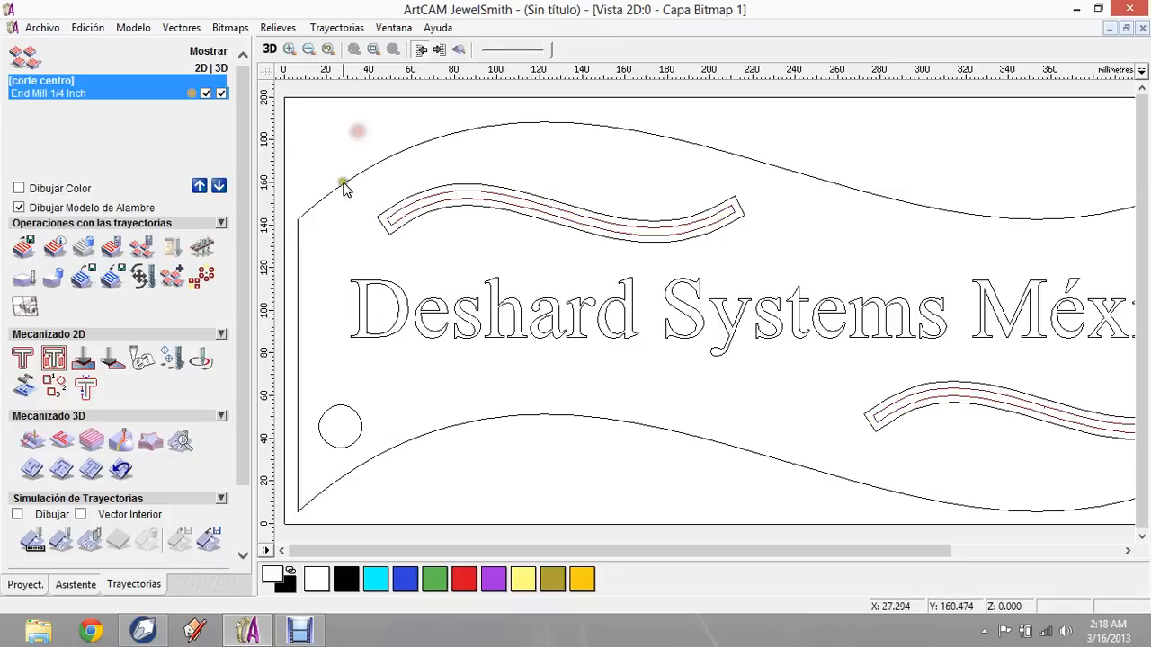
click(23, 585)
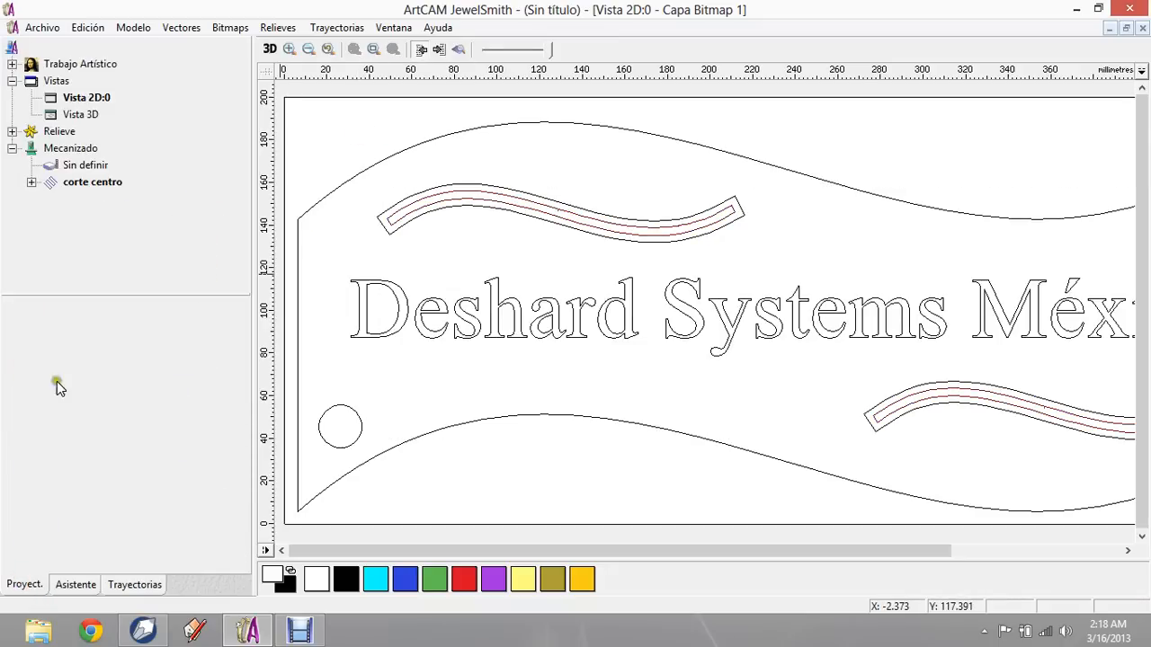
click(55, 184)
click(34, 184)
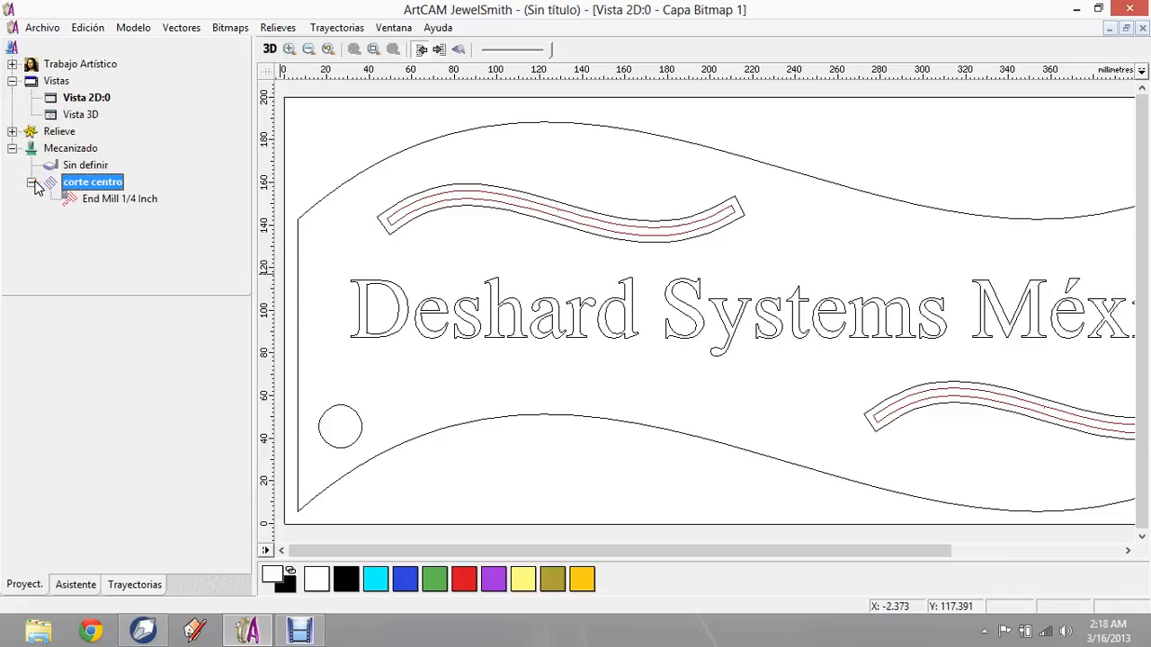
click(33, 184)
Start a simulation of the corte centro toolpath with the block resolution set to maximum detail (Detalle máx.).
click(83, 185)
right_click(83, 185)
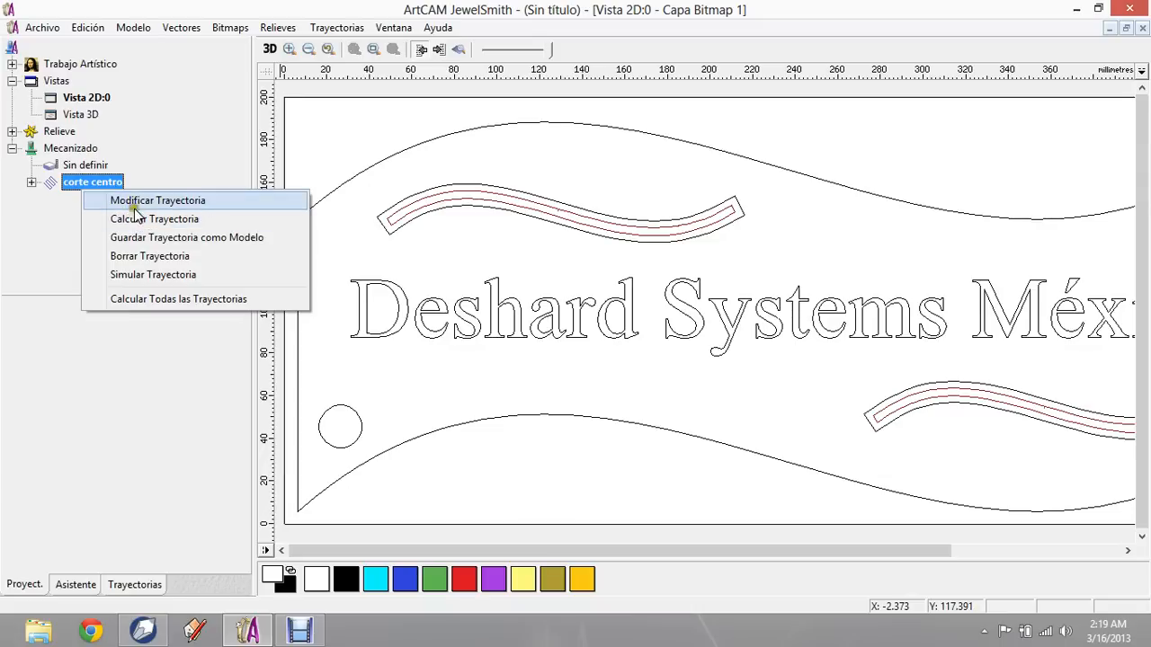
click(143, 277)
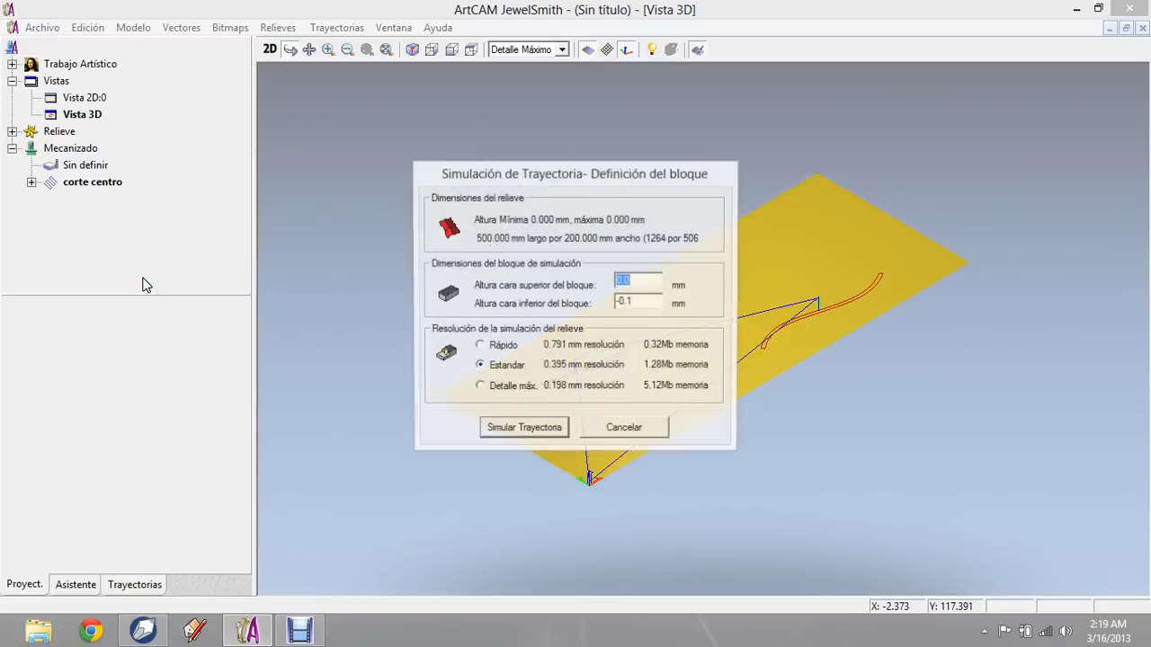
click(595, 169)
drag(595, 169, 640, 164)
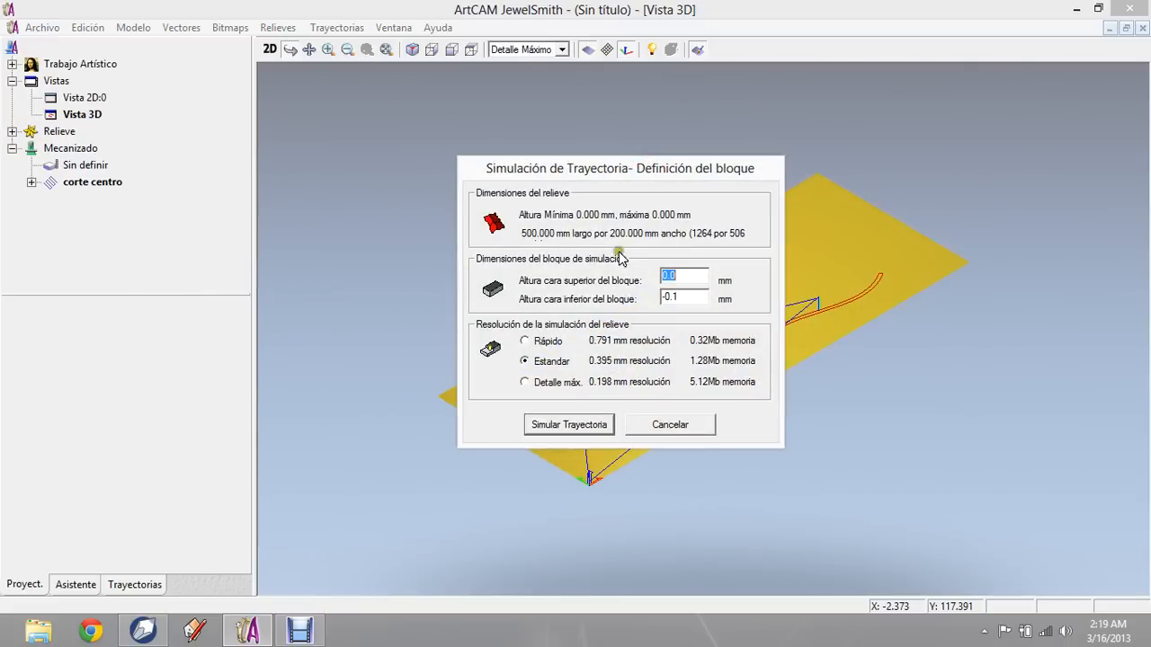
click(526, 382)
click(554, 428)
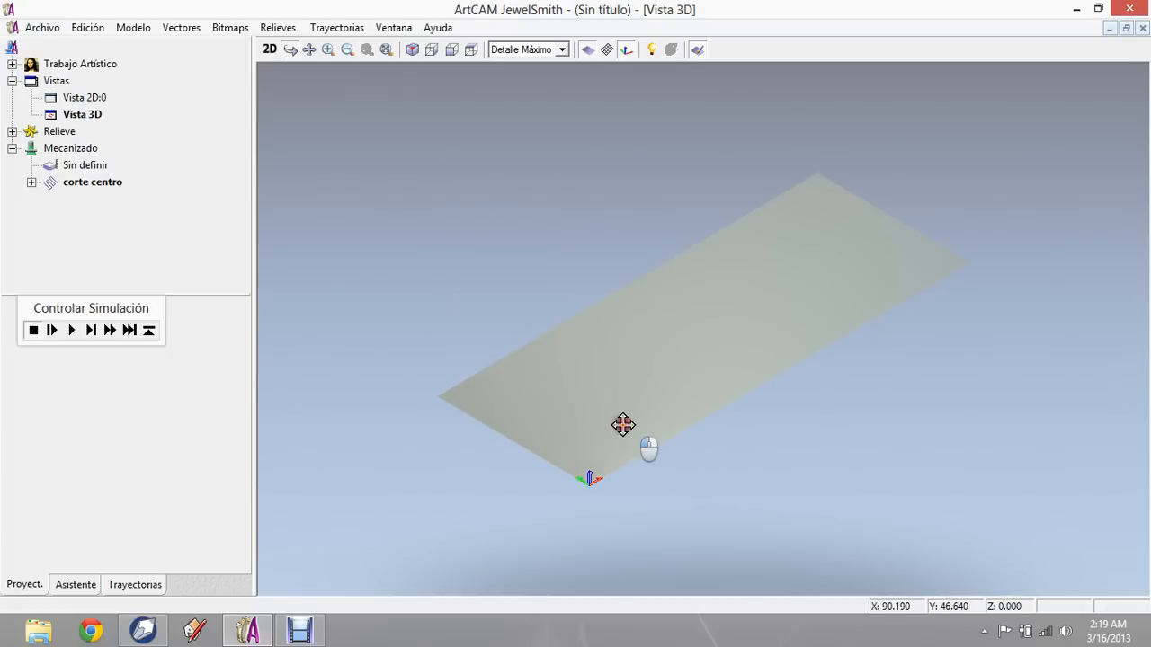
Run the corte centro simulation at normal speed on the block in the 3D view.
drag(623, 425, 476, 408)
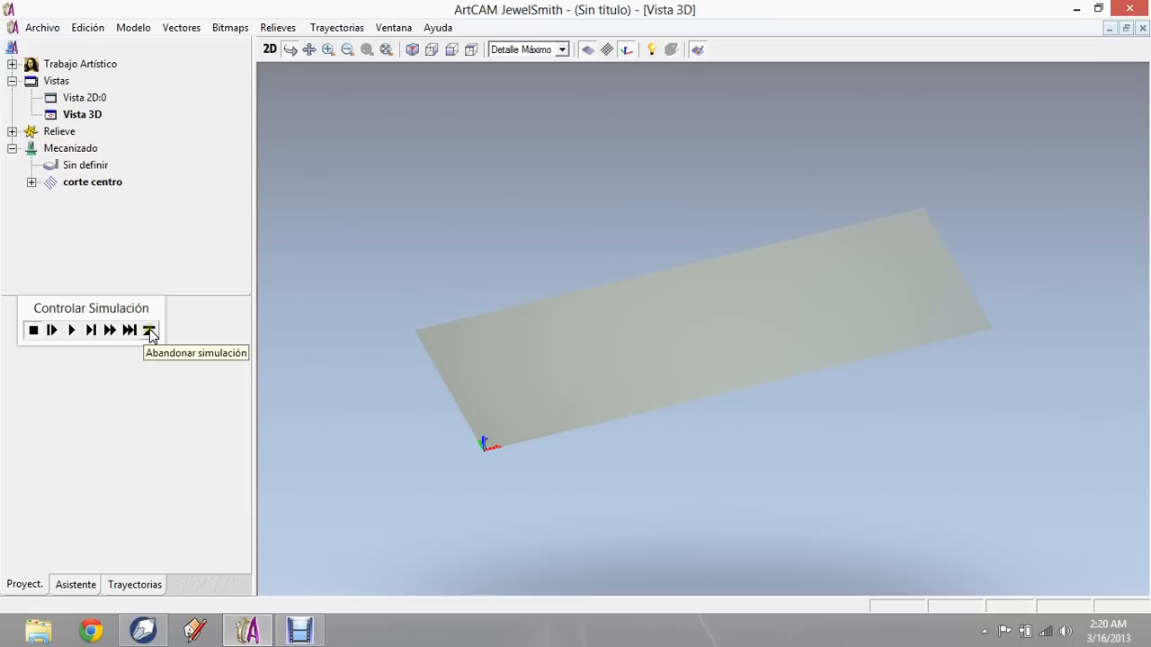
click(617, 395)
scroll(668, 424, up, 2)
scroll(668, 425, up, 1)
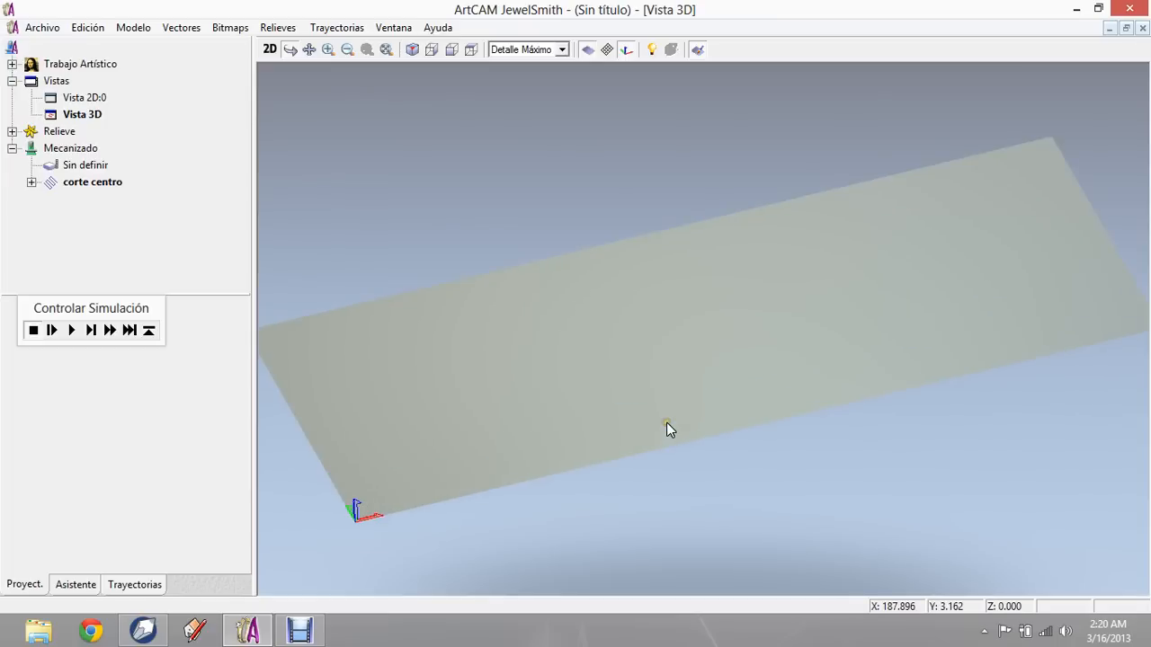
click(71, 331)
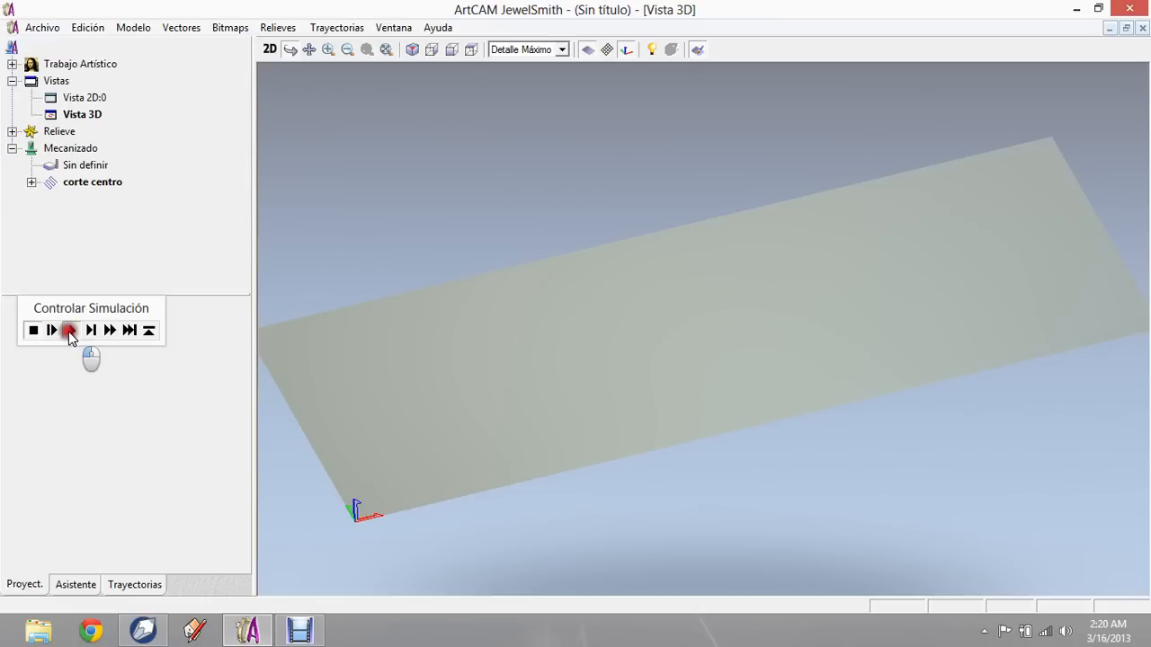
click(70, 330)
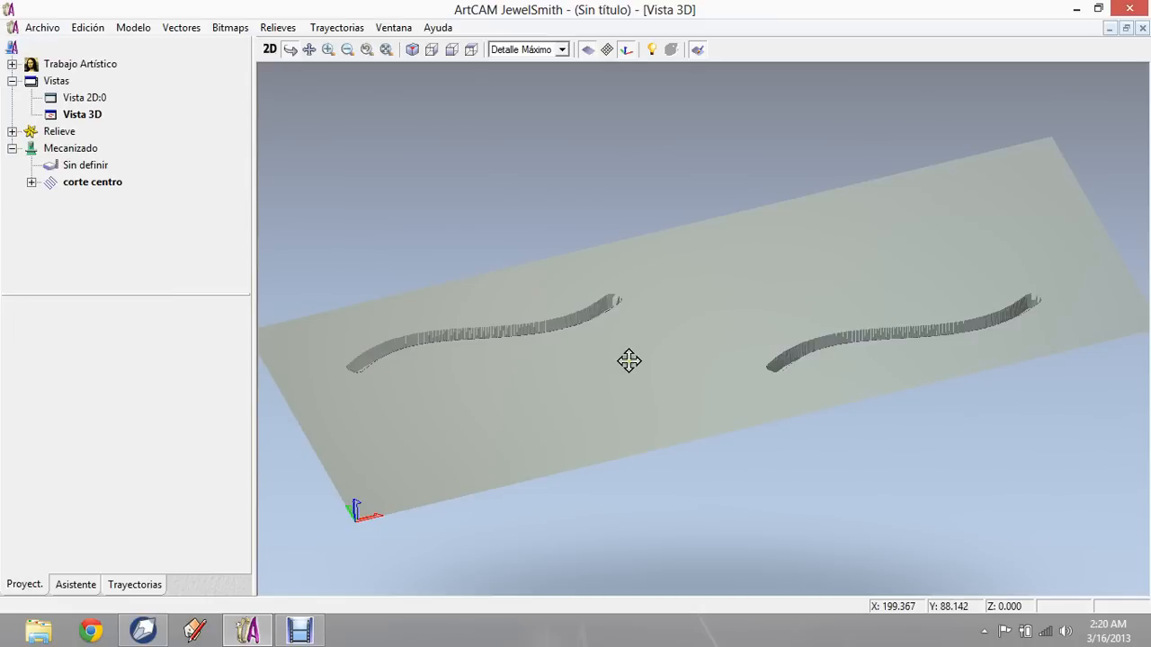
Inspect the simulated wavy cuts from a higher viewpoint and replay the corte centro simulation at normal speed.
drag(655, 382, 604, 414)
drag(719, 314, 725, 369)
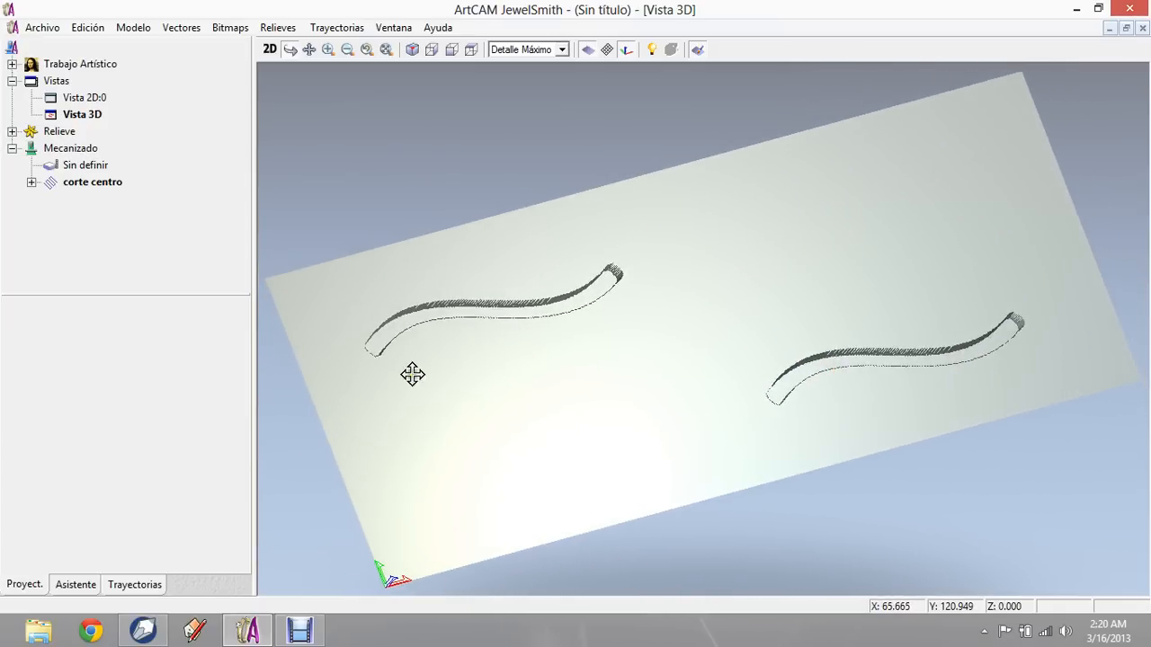
drag(406, 380, 358, 365)
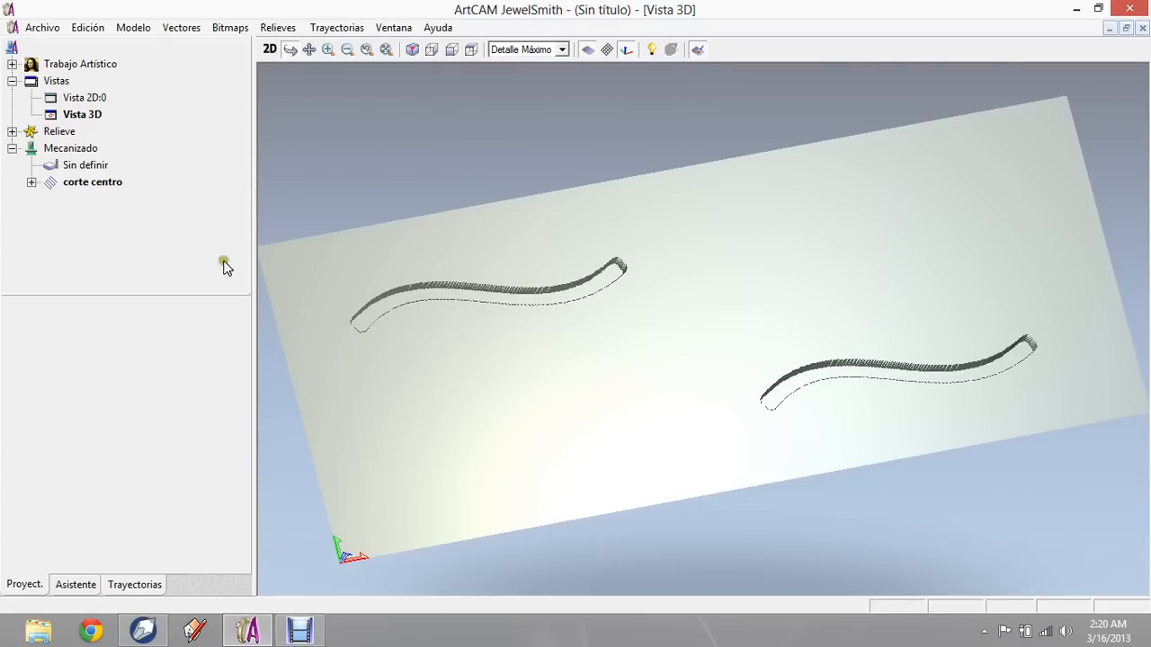
click(30, 181)
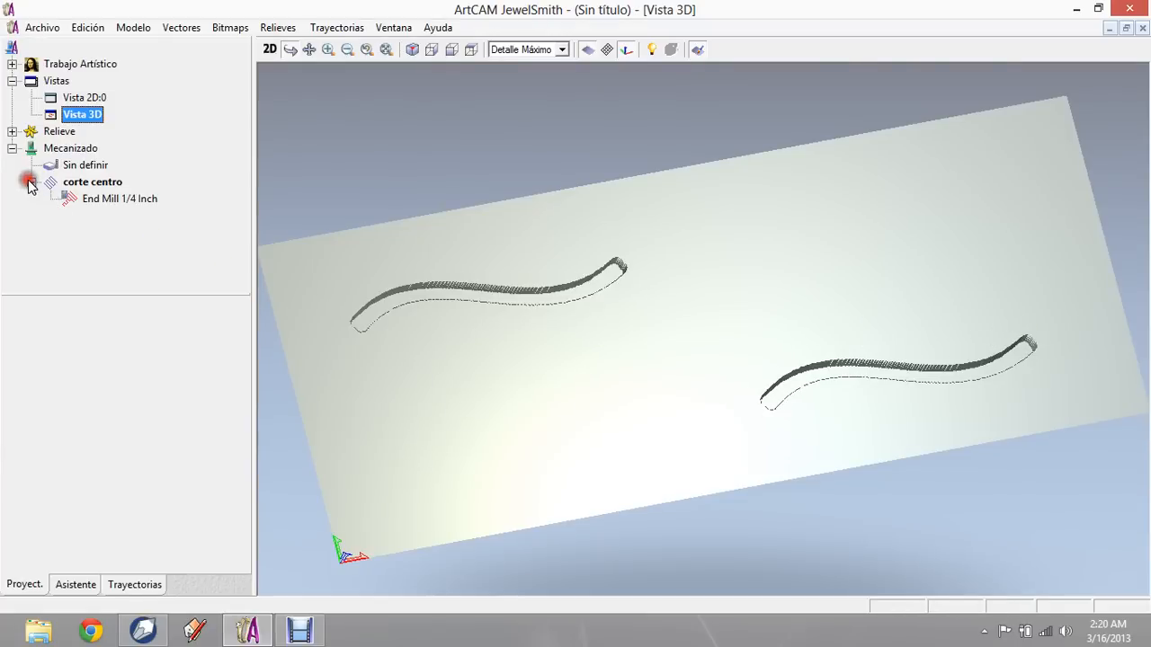
right_click(74, 186)
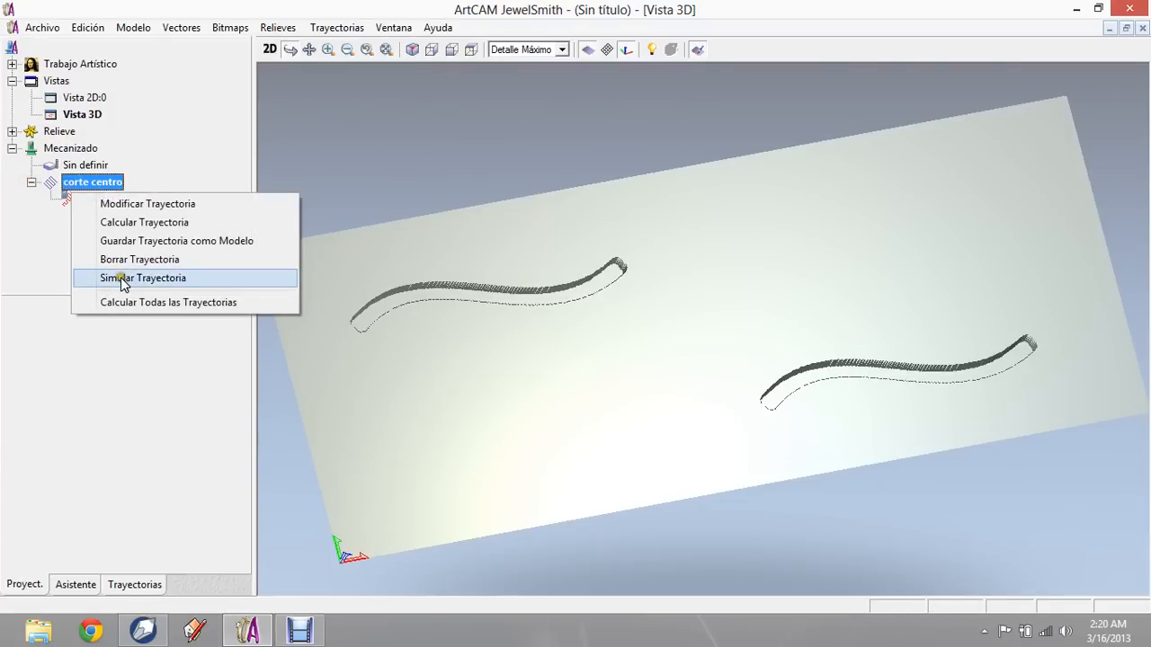
click(125, 278)
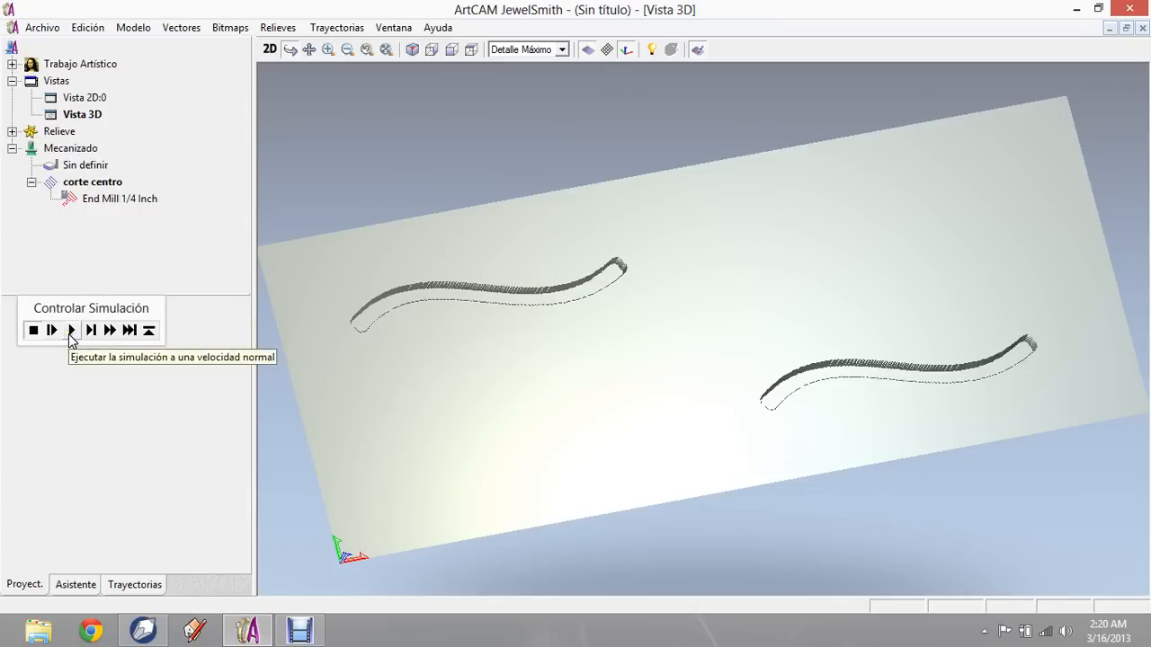
click(72, 331)
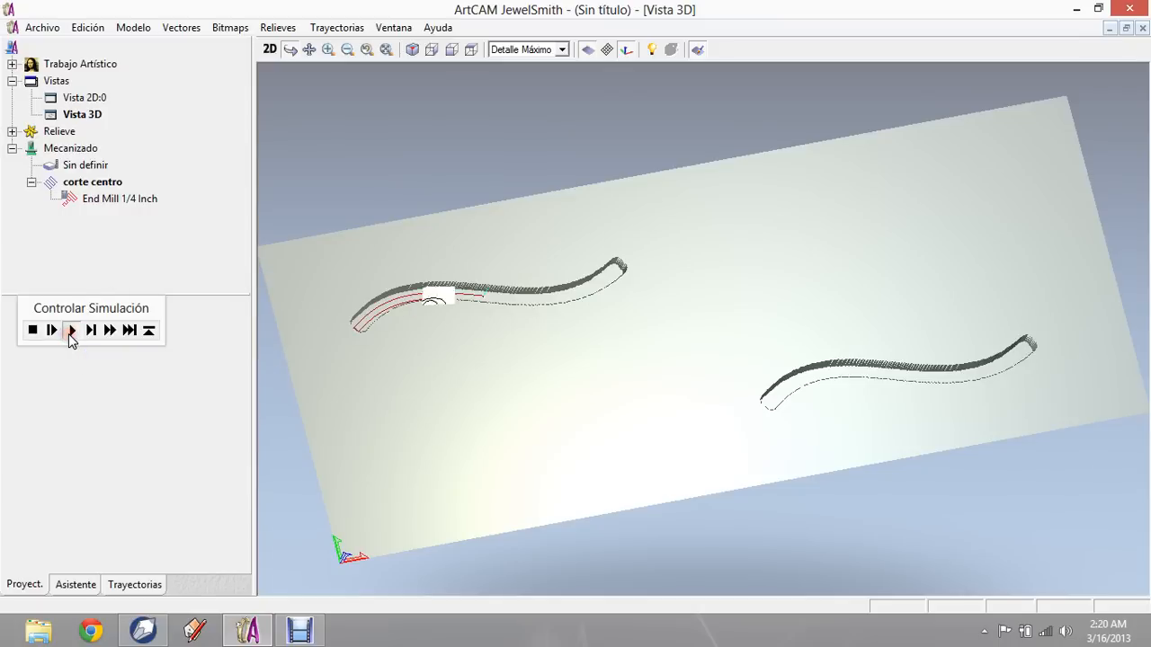